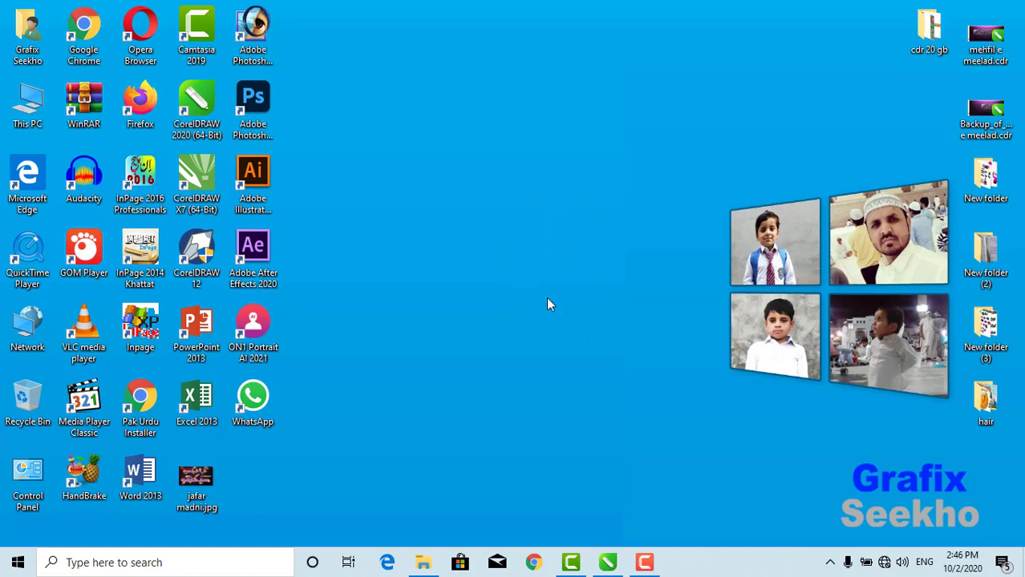
- Restore the CorelDRAW window showing the MEELAD FINLE.cdr poster from the taskbar
click(607, 565)
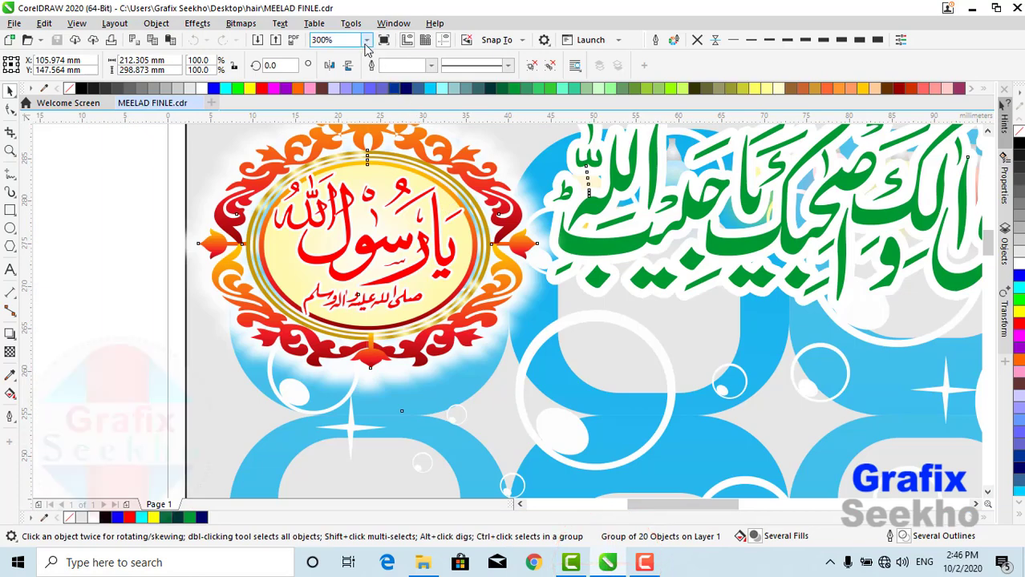
- Fit the whole poster in the window and preview it full screen with F9
click(366, 40)
click(333, 61)
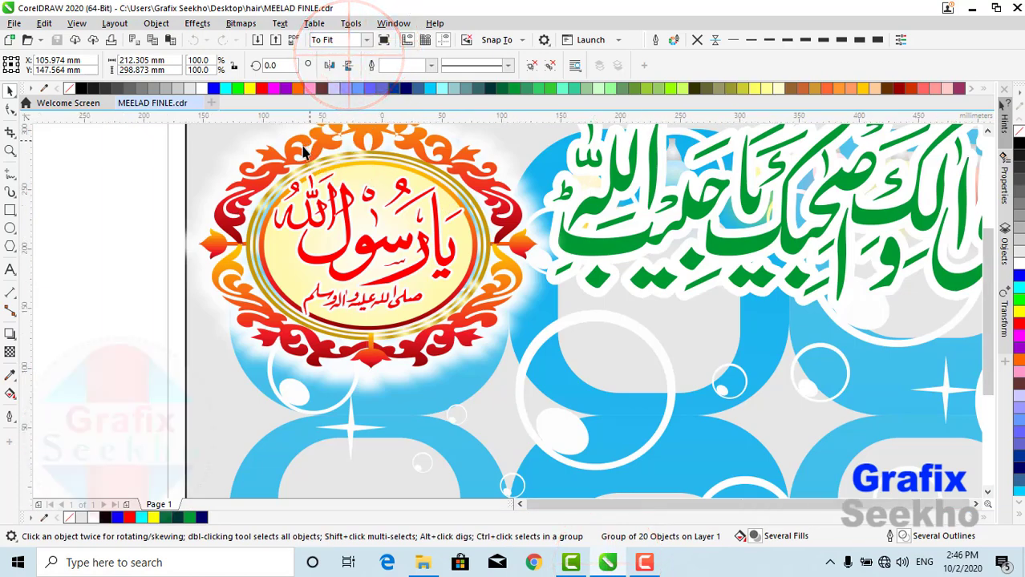
key(F9)
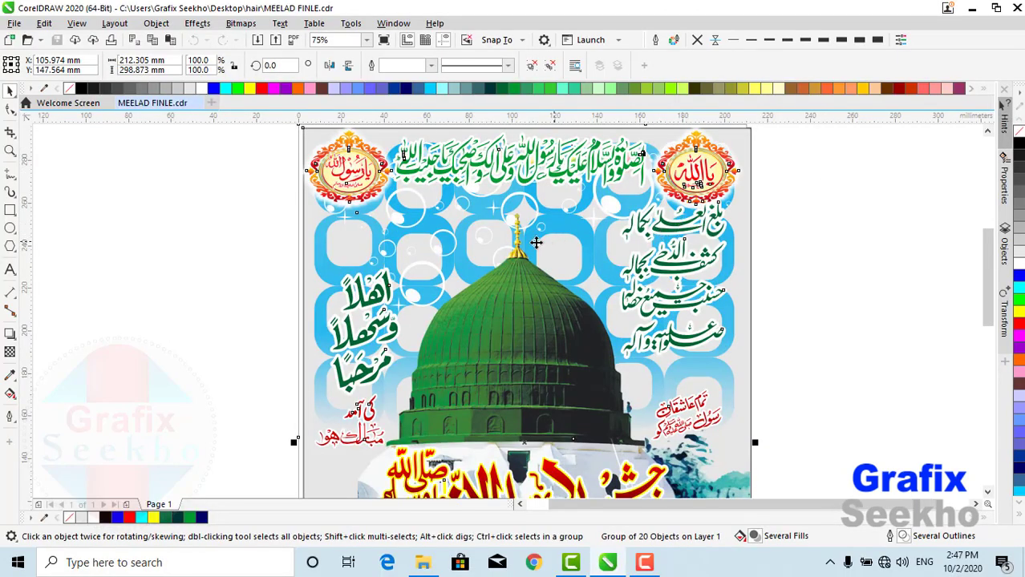
- Reselect the poster group, scroll down through it, and zoom out to show the entire page
click(249, 231)
click(368, 293)
drag(987, 252, 987, 293)
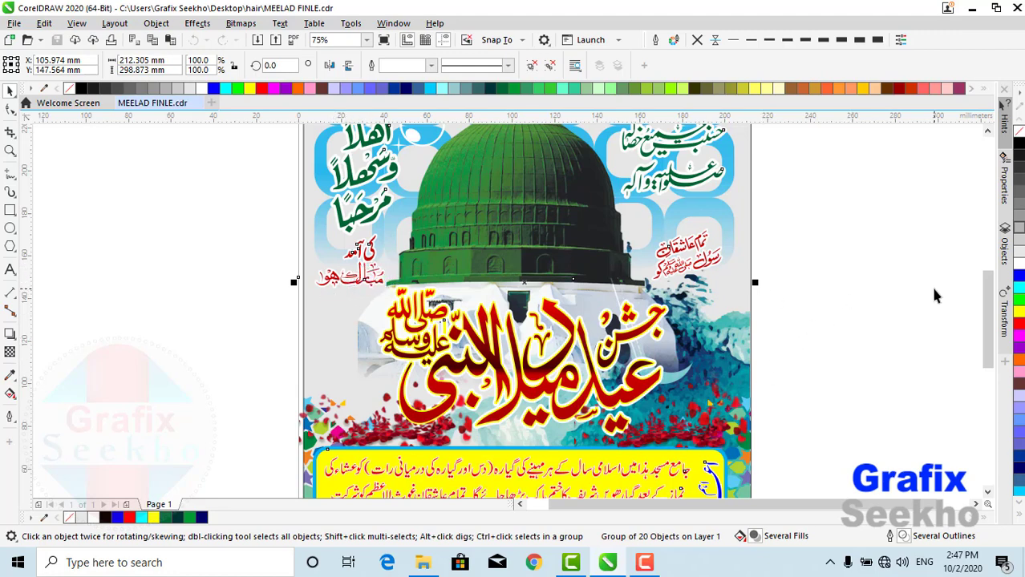
drag(987, 333, 955, 377)
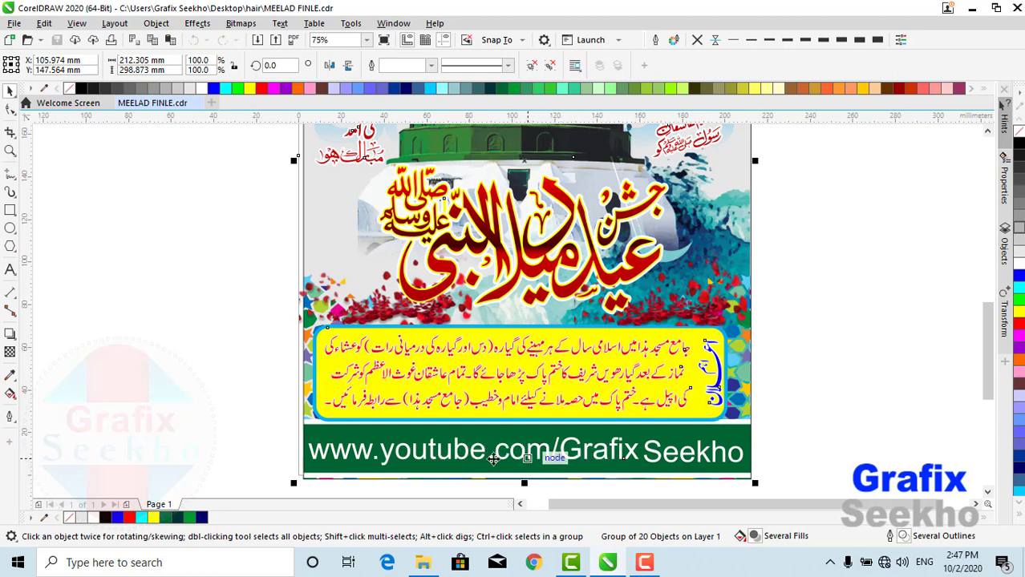
key(F4)
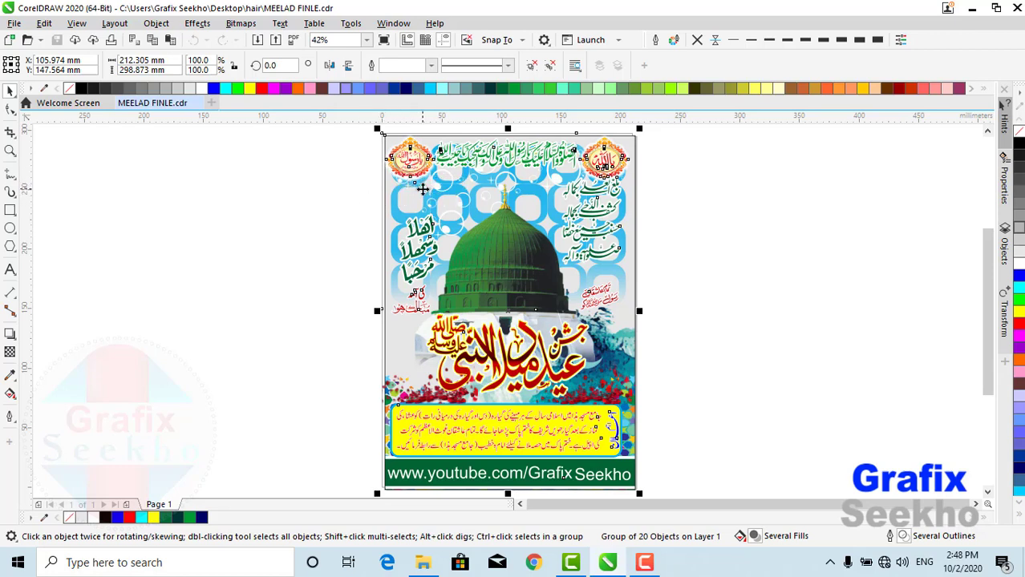
- Ungroup the poster's 20 objects and move the top-left Ya Rasool Allah emblem off the page
click(531, 67)
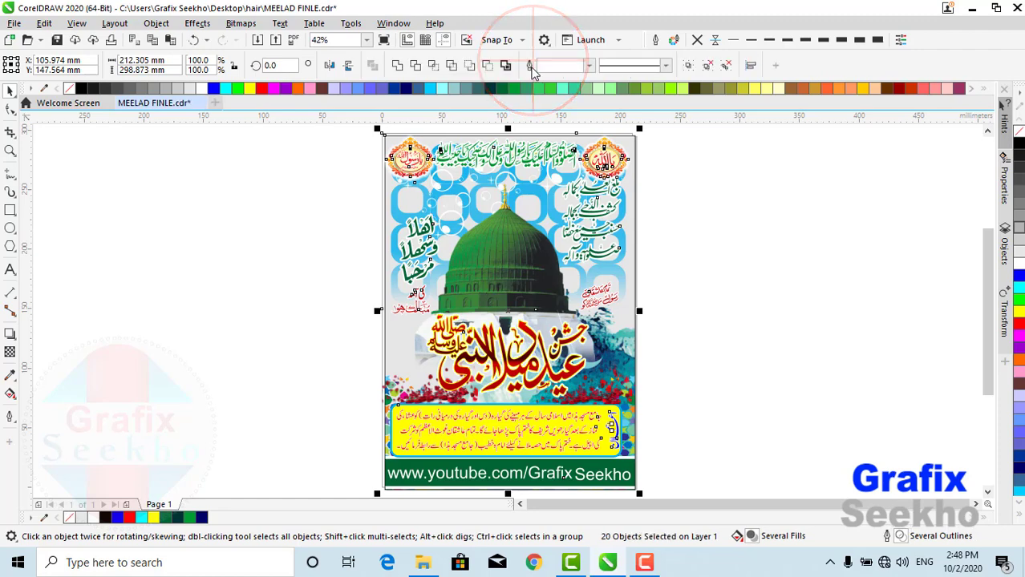
click(675, 153)
click(418, 155)
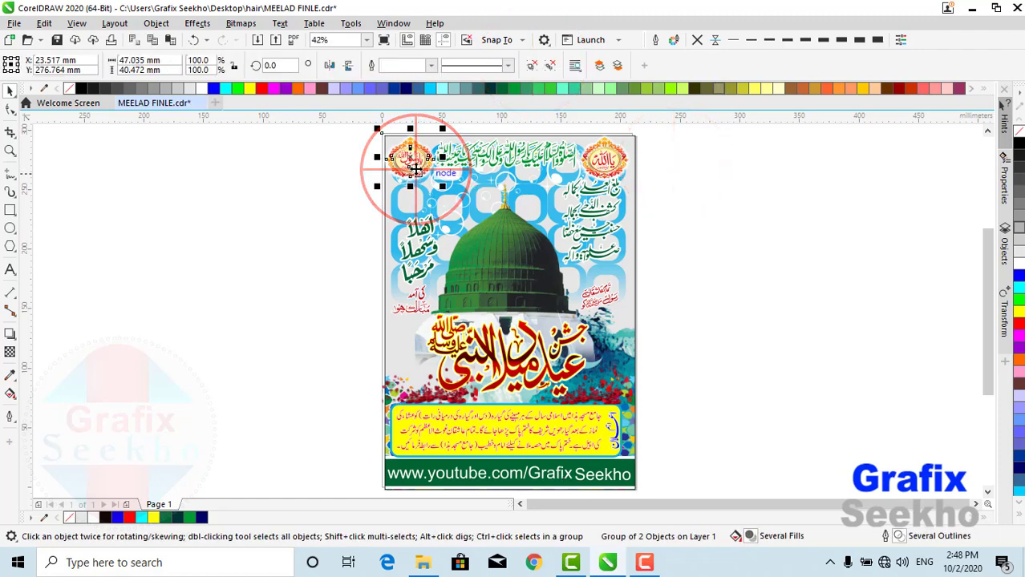
drag(417, 155, 287, 198)
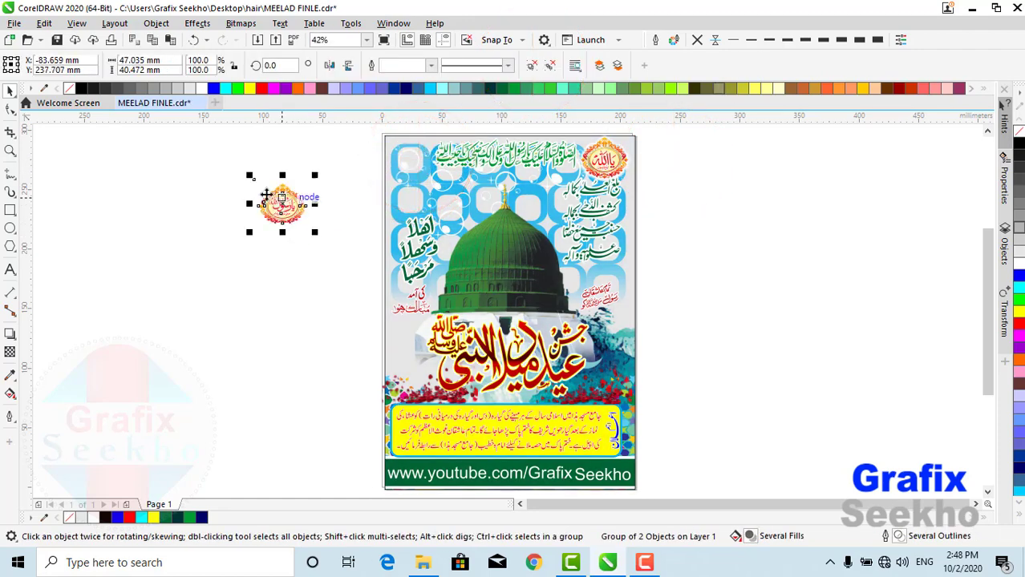
scroll(310, 231, up, 3)
scroll(310, 232, up, 2)
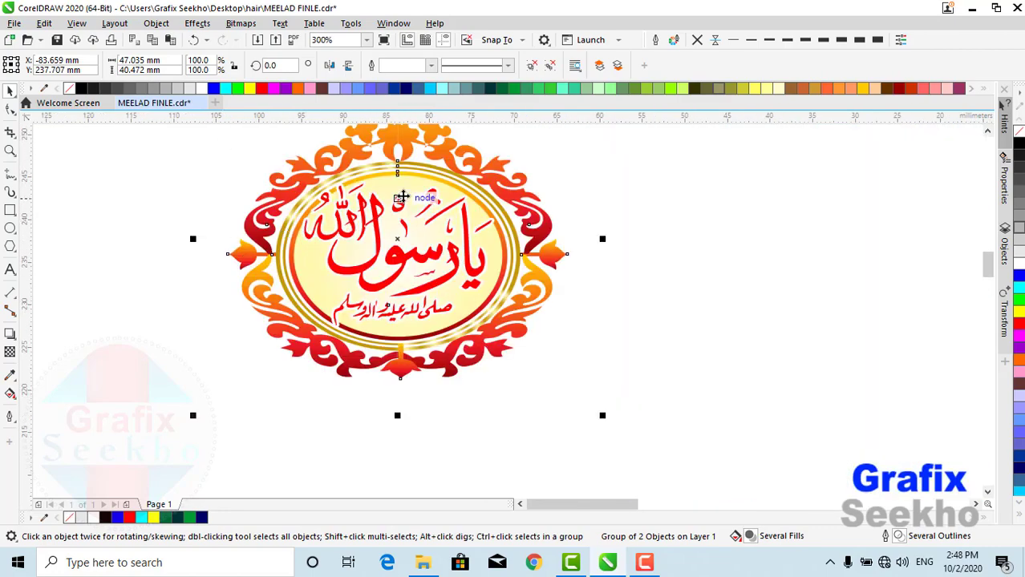
drag(436, 161, 454, 217)
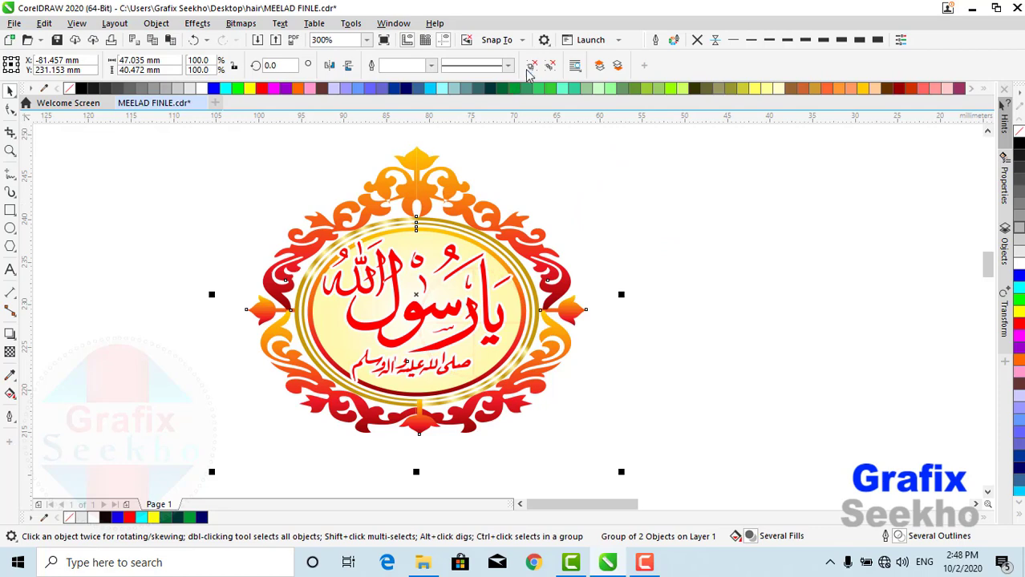
click(529, 68)
click(627, 128)
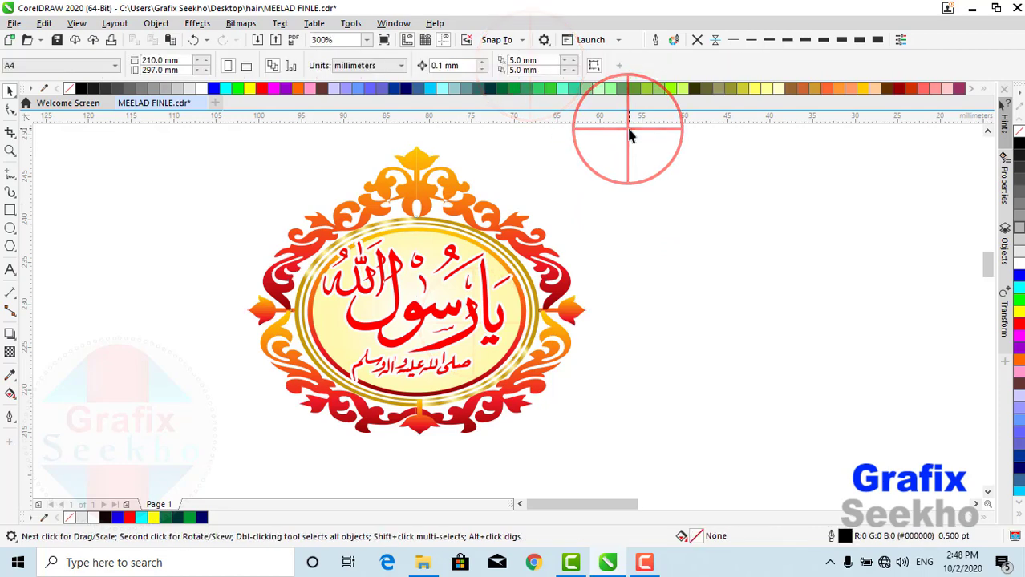
- Recolour the emblem's red calligraphy black, trying green and white first
click(471, 333)
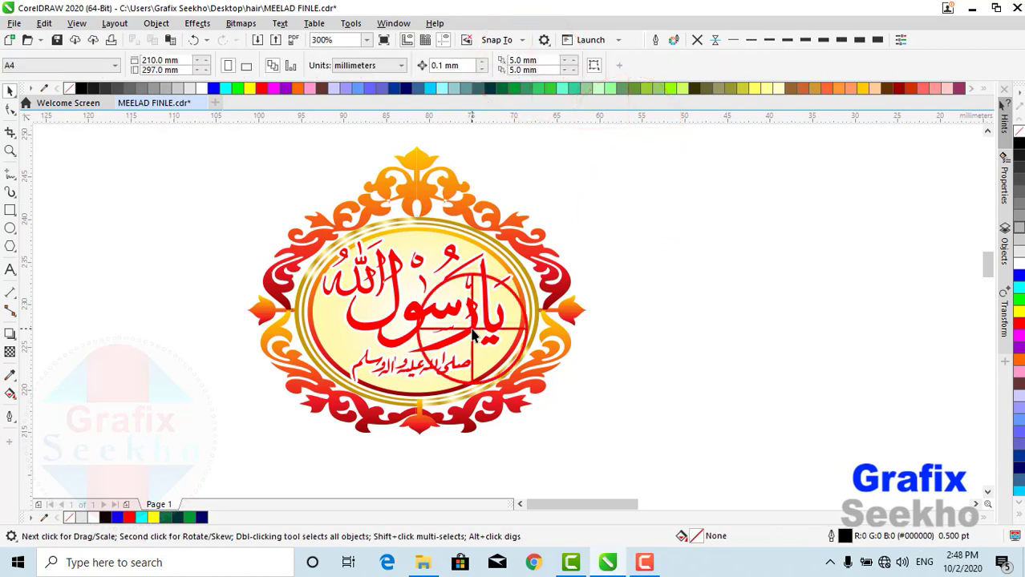
click(239, 88)
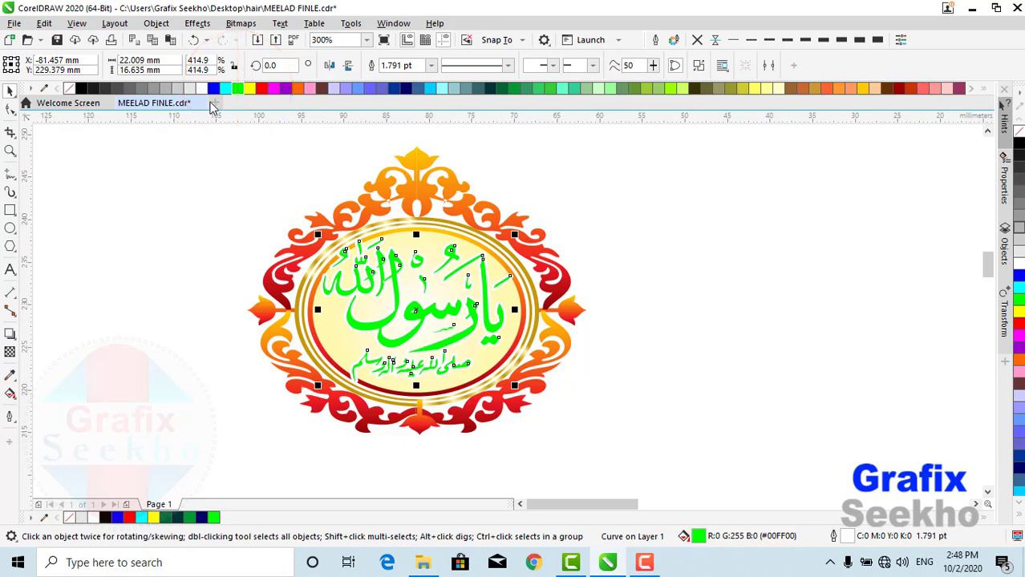
click(203, 88)
click(77, 89)
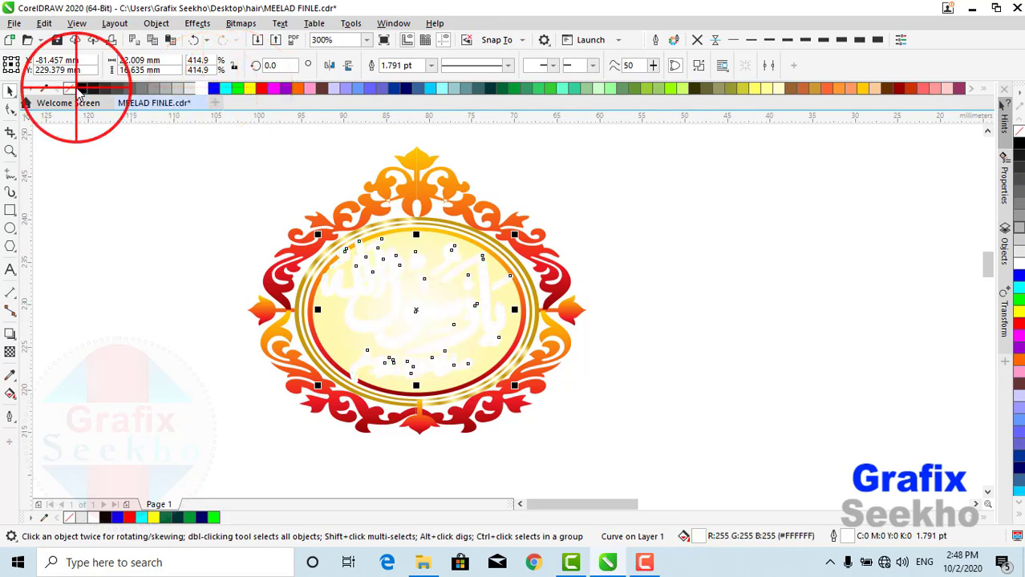
click(196, 216)
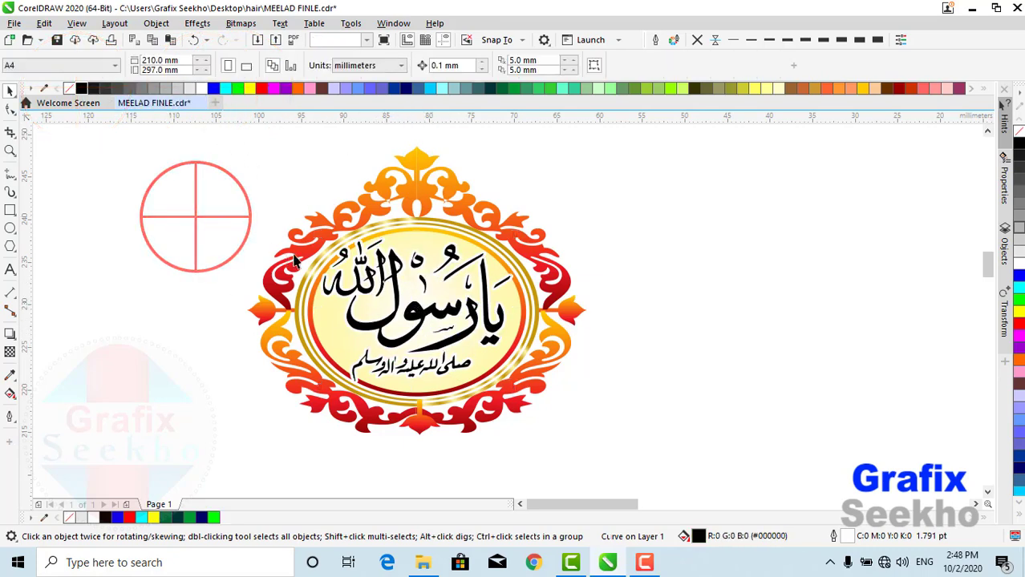
- Pull the calligraphy out to the right of its ornamental frame and ungroup the empty frame
click(295, 260)
drag(295, 260, 210, 269)
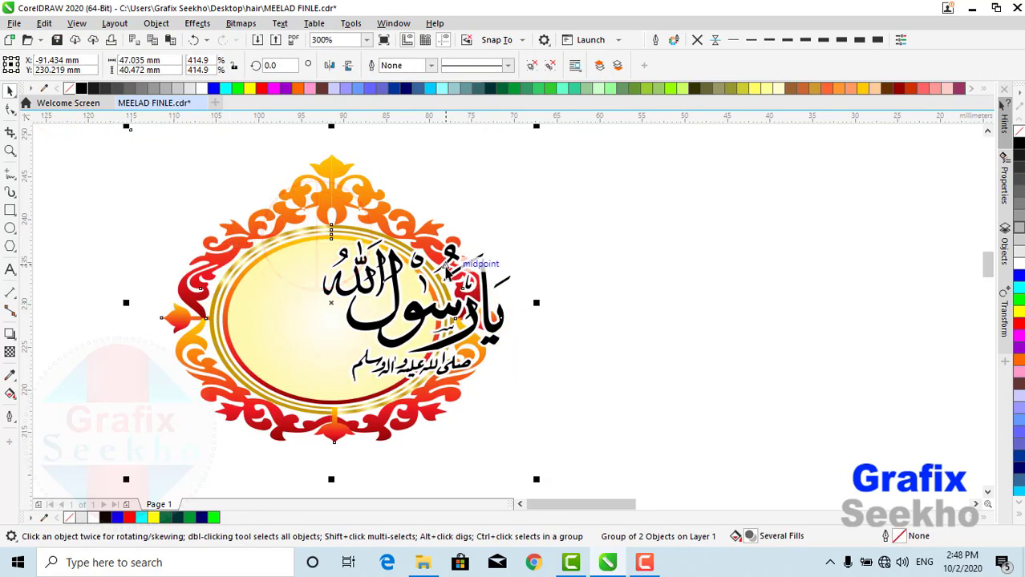
drag(414, 316, 659, 256)
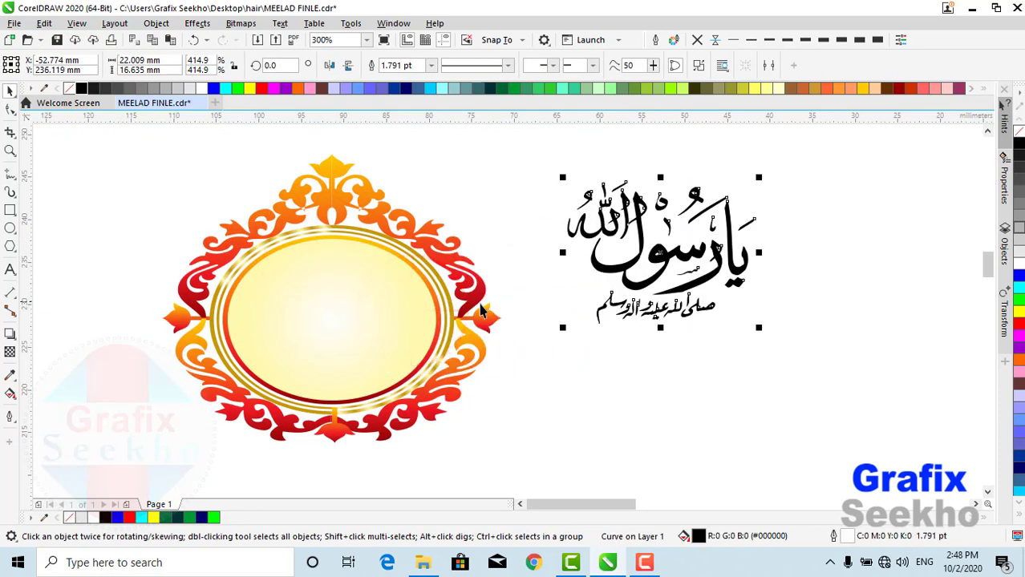
click(453, 290)
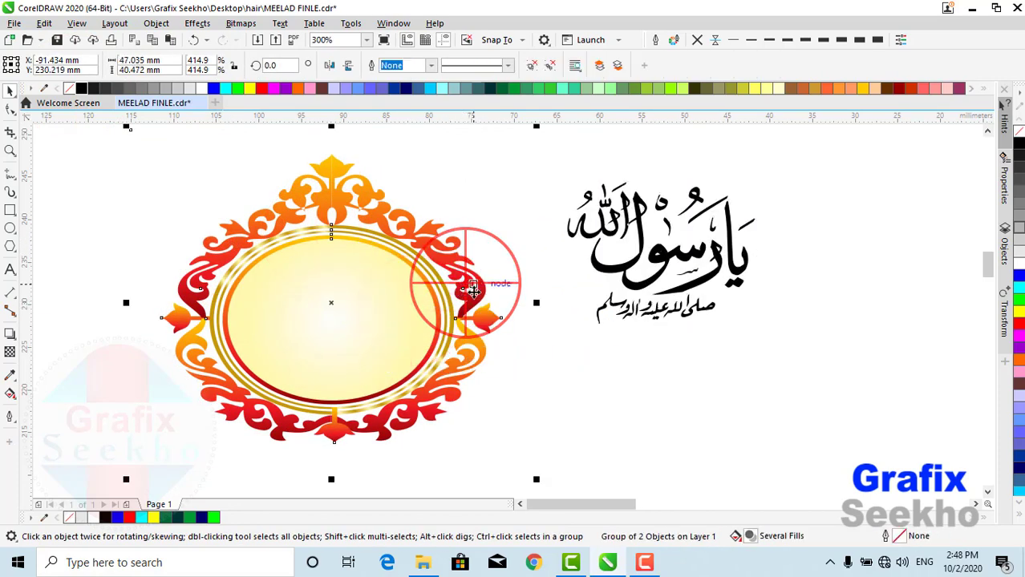
click(532, 67)
click(477, 300)
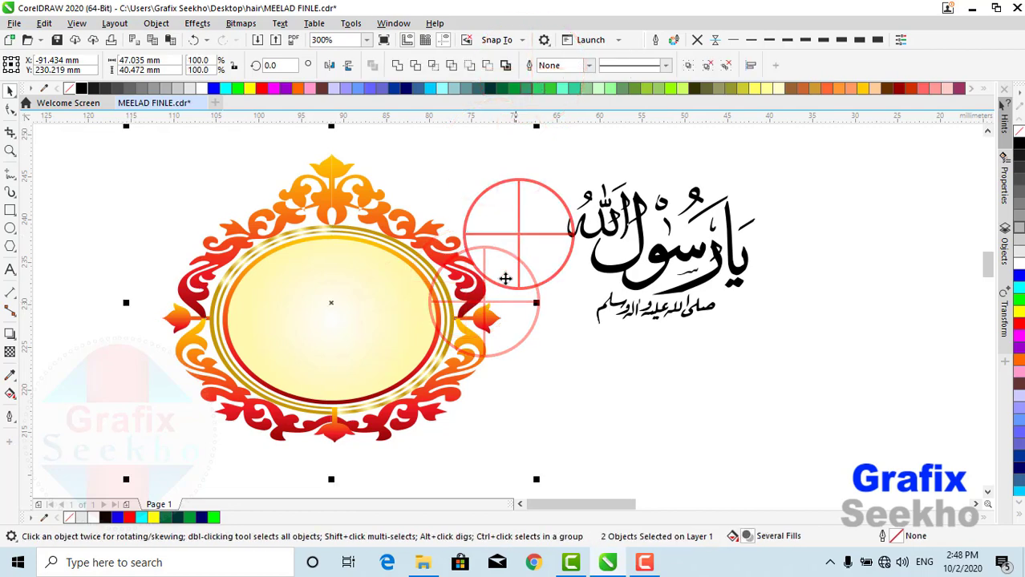
click(481, 298)
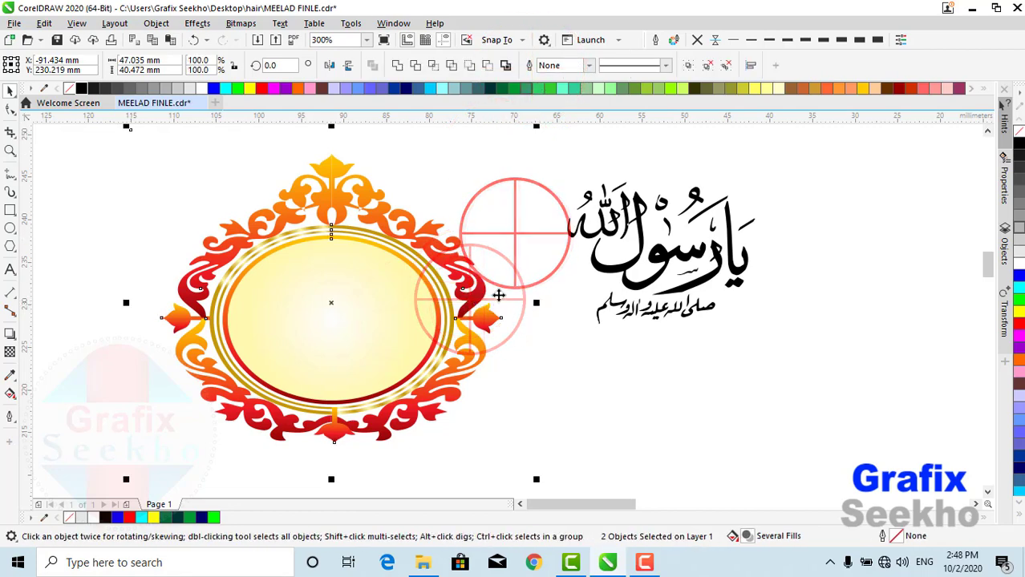
- With the Interactive Fill tool, add blue to the frame's gradient so its flourishes turn purple
click(10, 393)
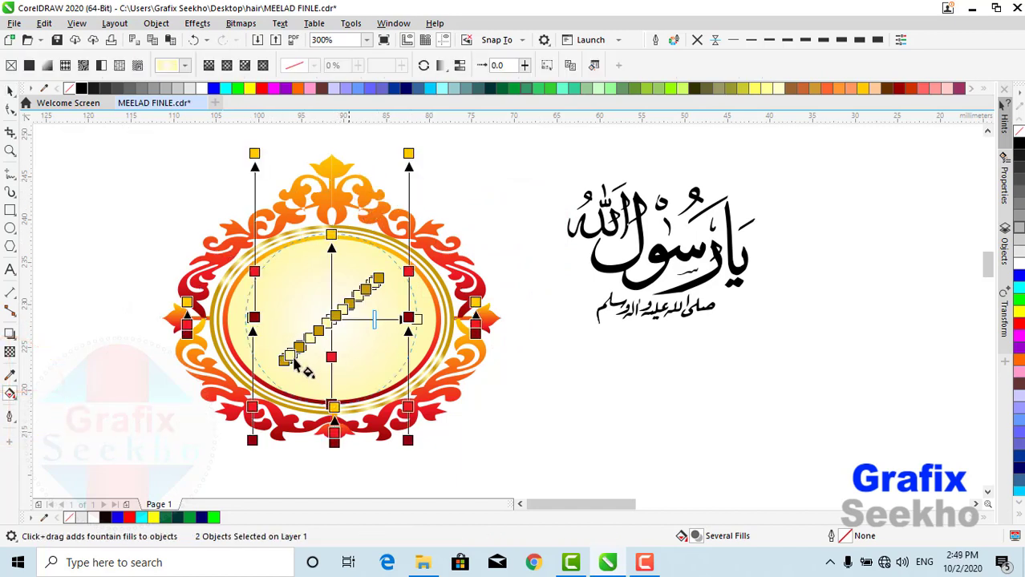
click(10, 91)
scroll(331, 401, down, 2)
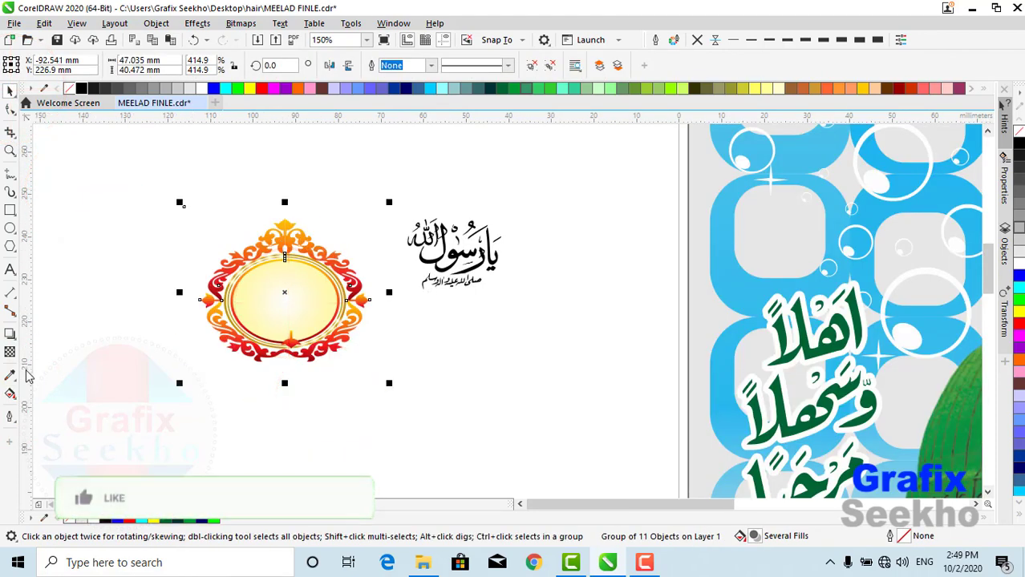
click(9, 394)
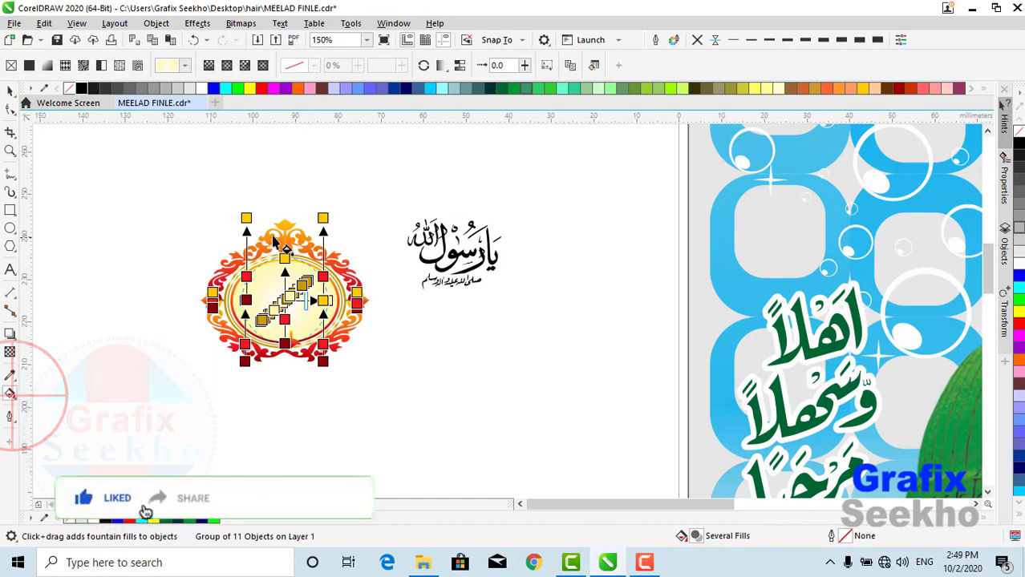
click(216, 93)
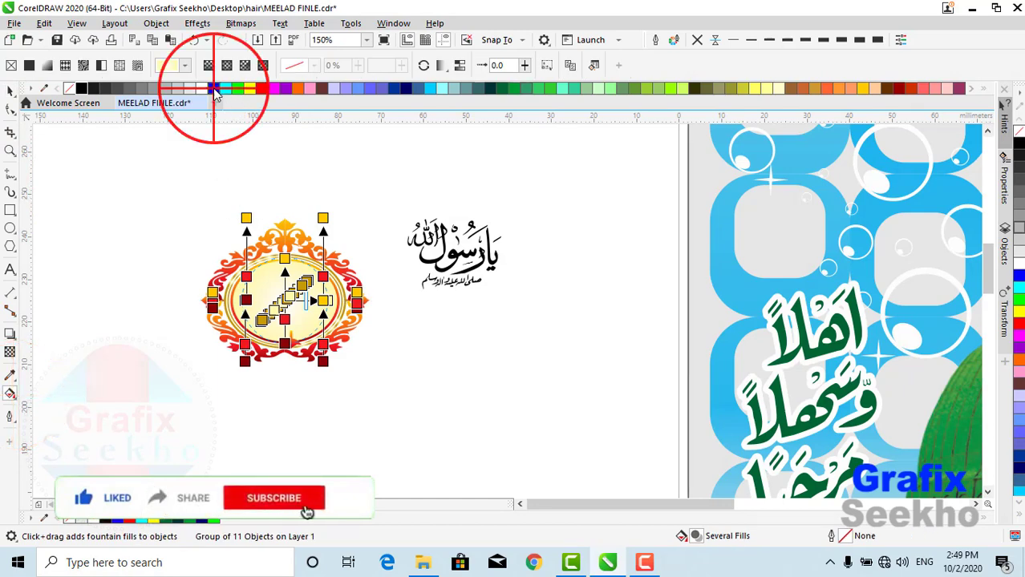
click(245, 230)
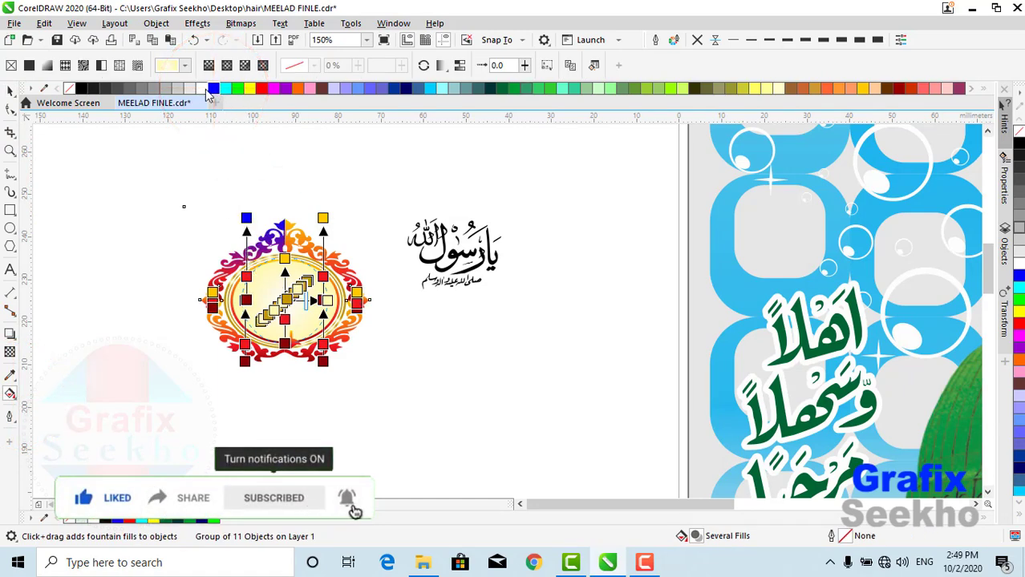
drag(211, 90, 324, 277)
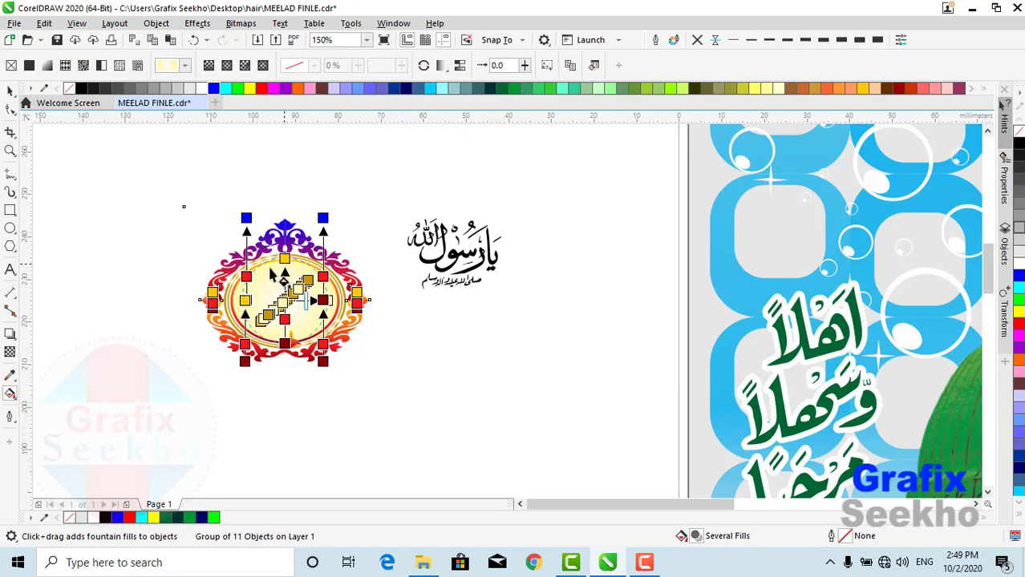
click(366, 39)
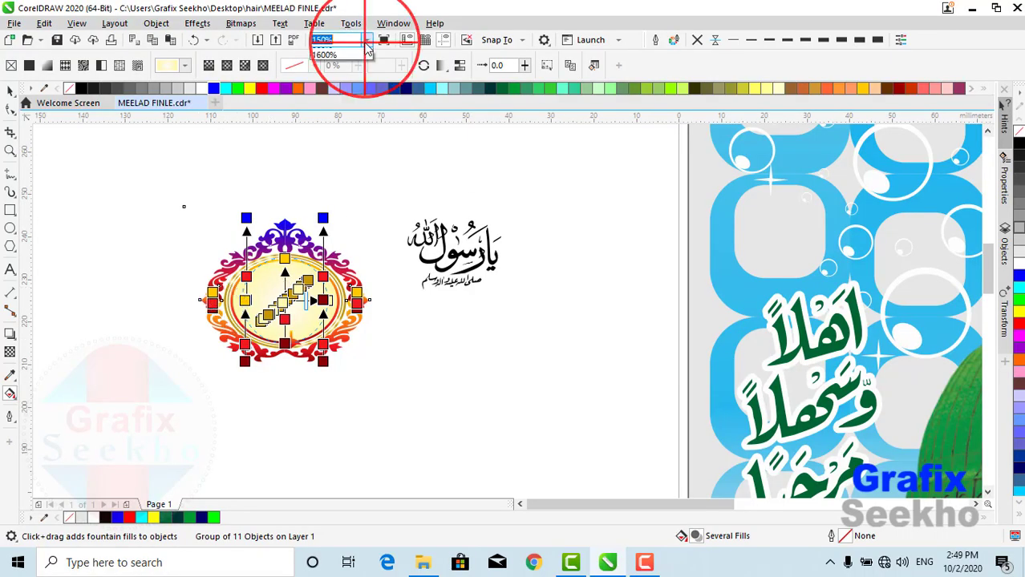
click(328, 60)
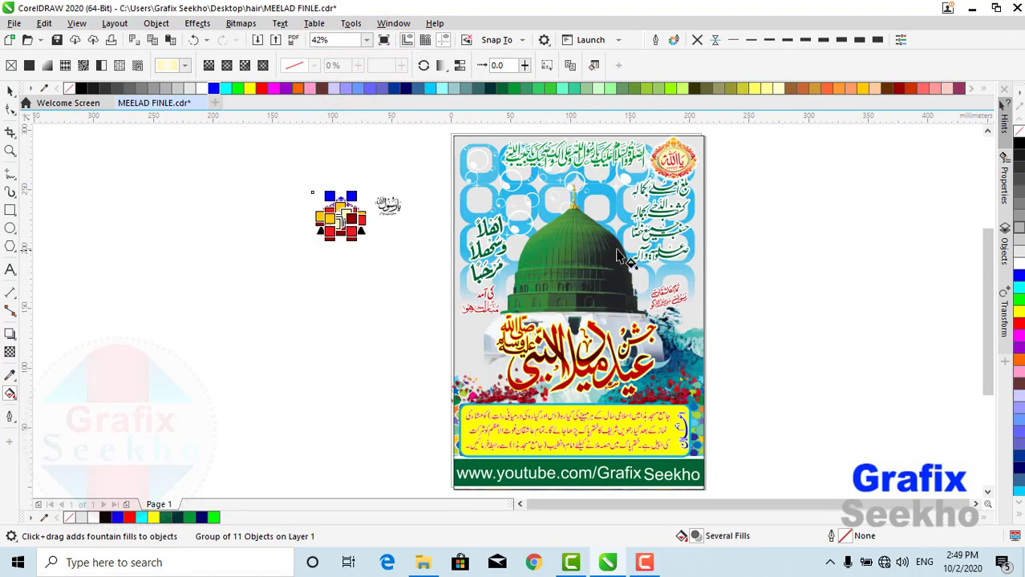
click(10, 90)
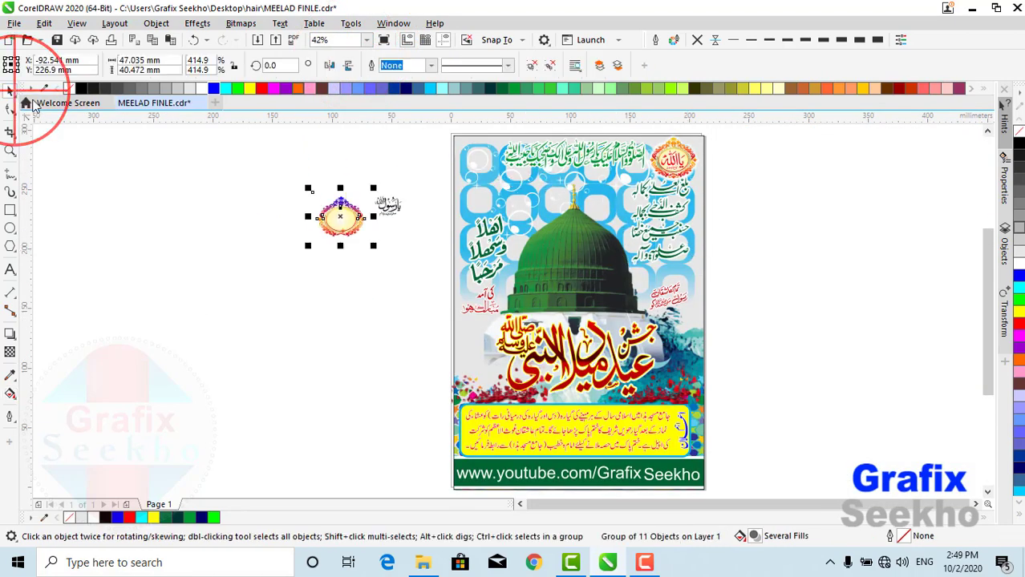
- Recolour the top headline calligraphy orange, after briefly trying blue
click(598, 161)
scroll(598, 160, up, 2)
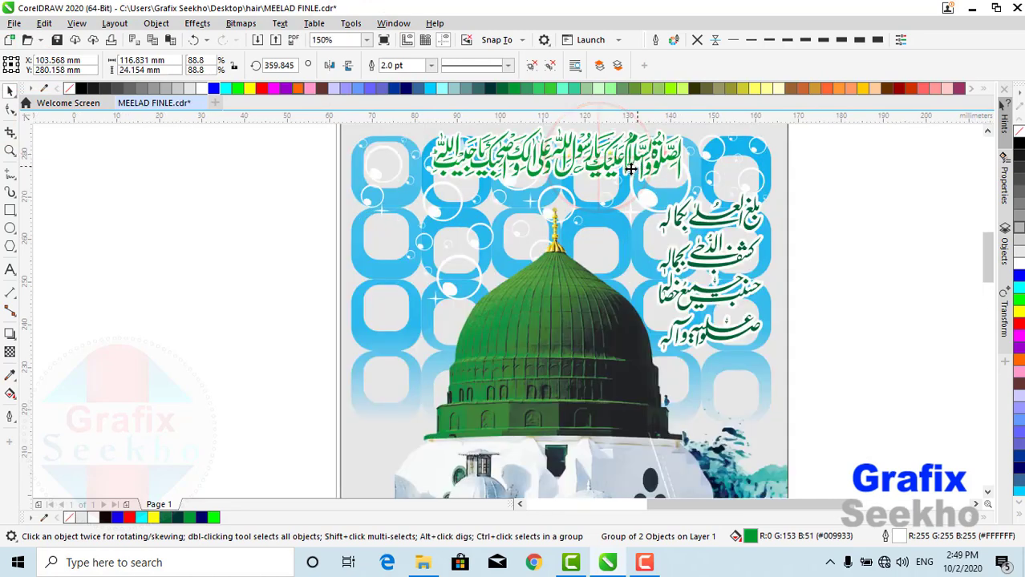
scroll(598, 161, up, 2)
click(213, 88)
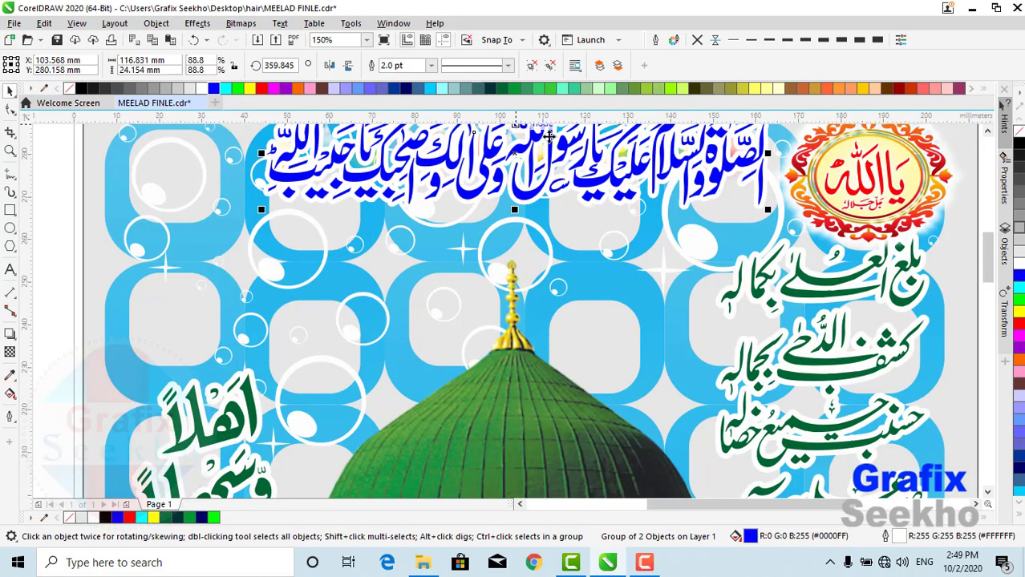
click(297, 88)
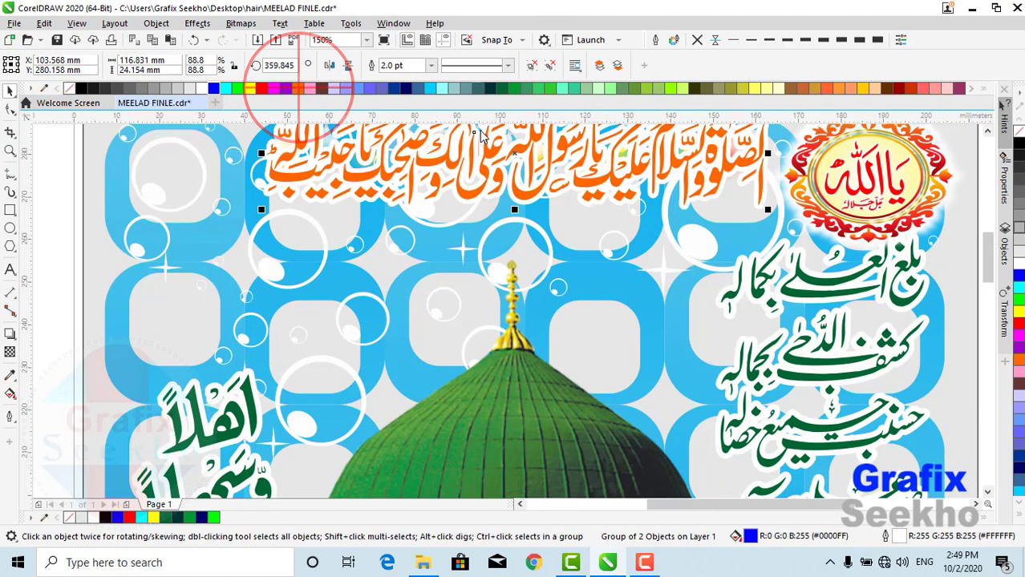
- Change the right-hand verse calligraphy to a lighter green
click(832, 286)
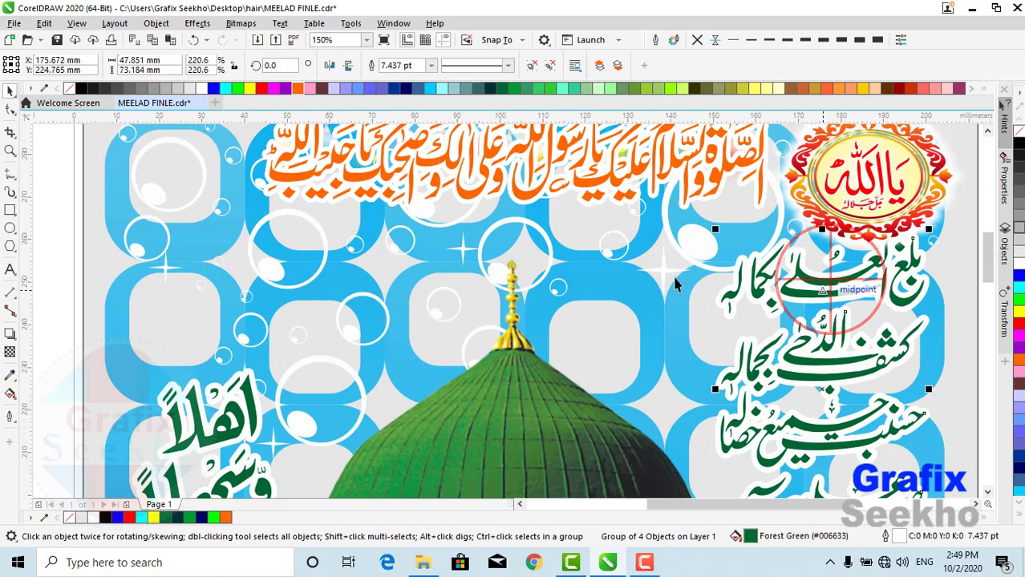
click(529, 88)
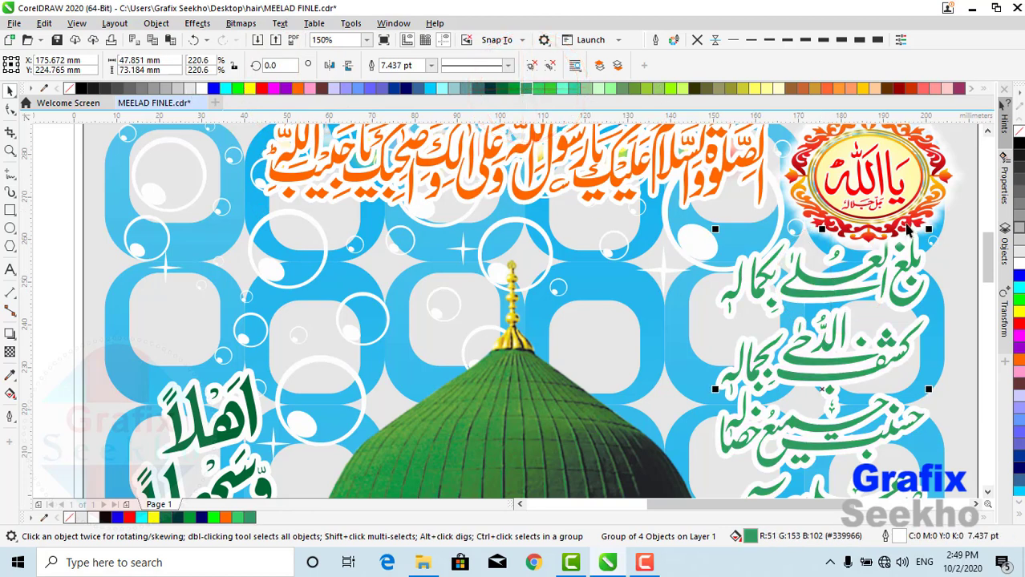
drag(986, 247, 987, 279)
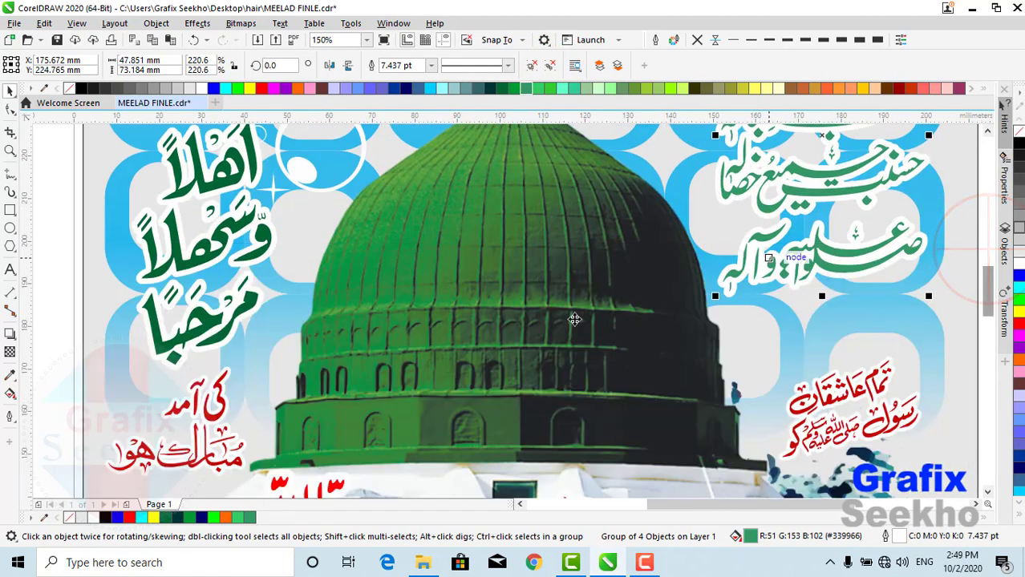
click(303, 271)
- Drag the dome picture and the blue patterned background off the poster to the right
scroll(303, 249, down, 2)
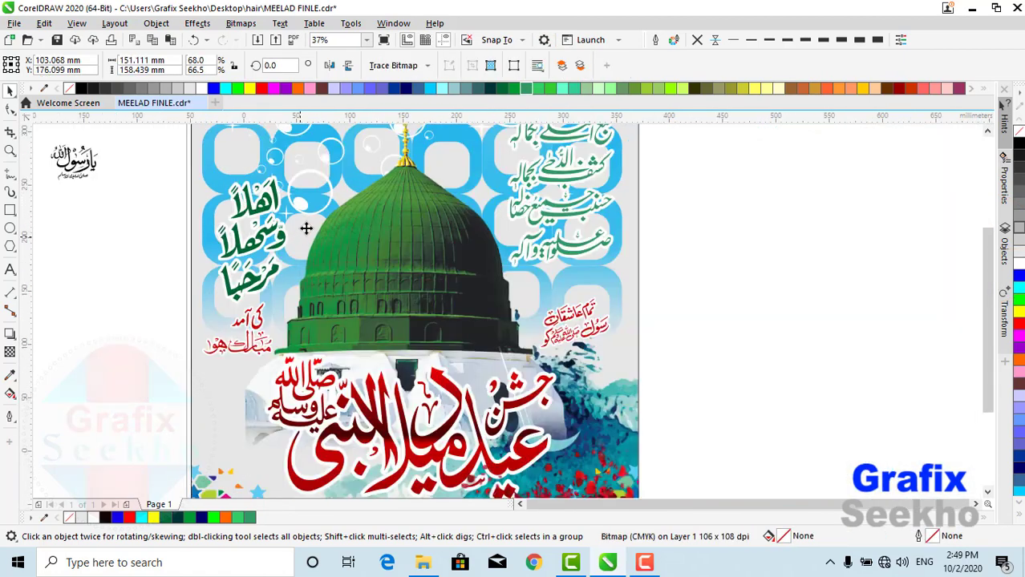
click(481, 175)
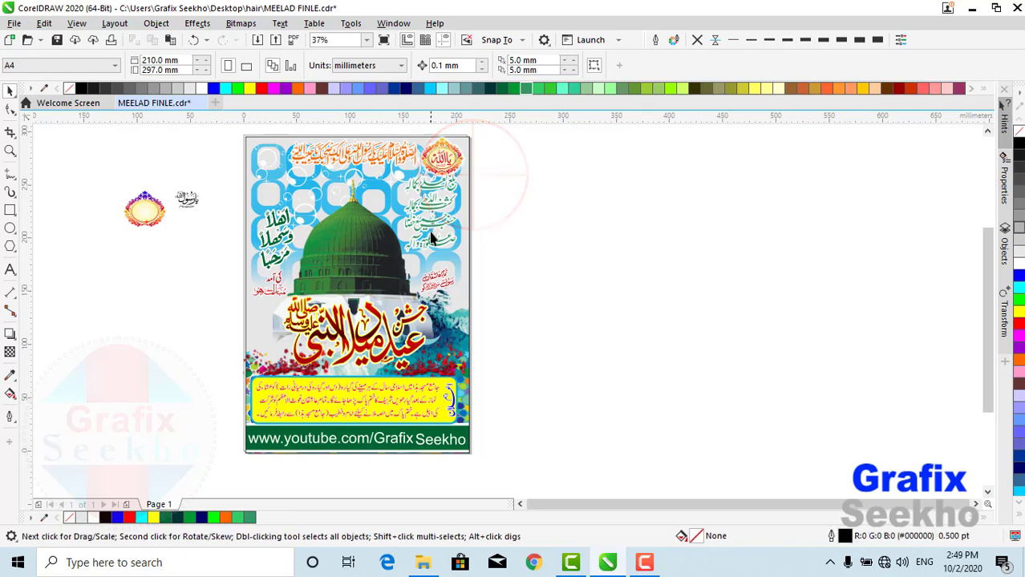
drag(385, 204, 623, 206)
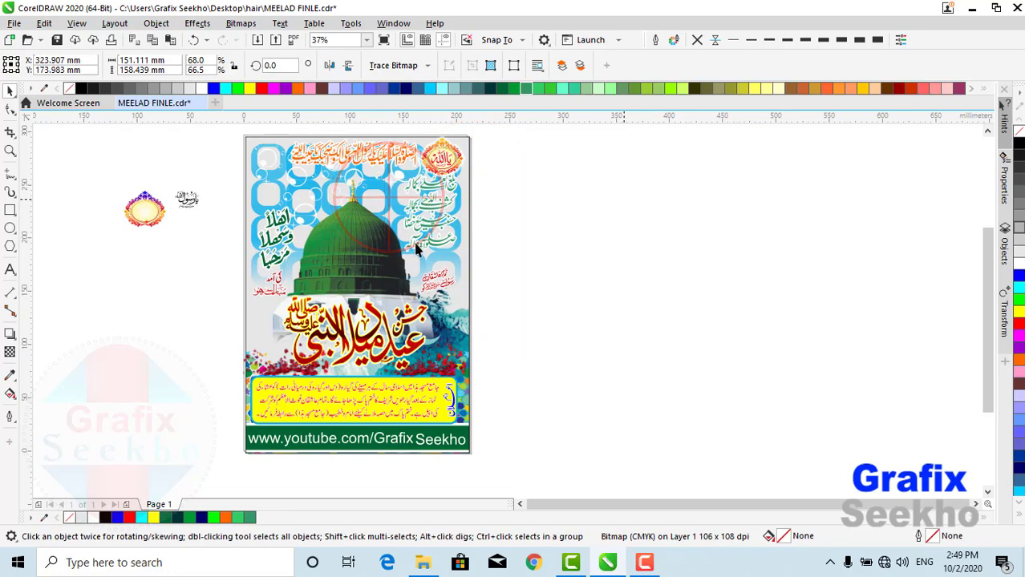
drag(384, 236, 789, 237)
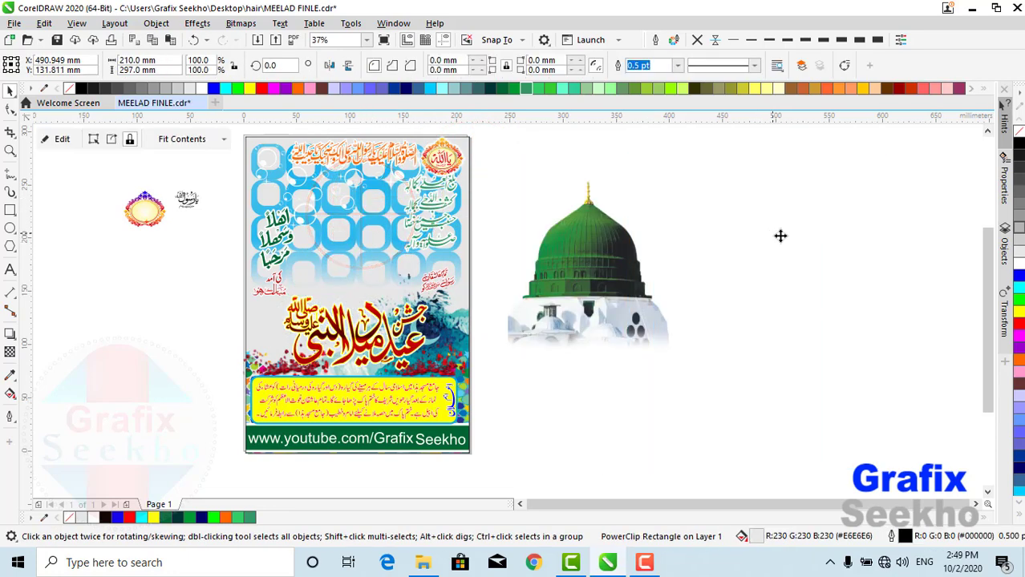
drag(778, 206, 801, 192)
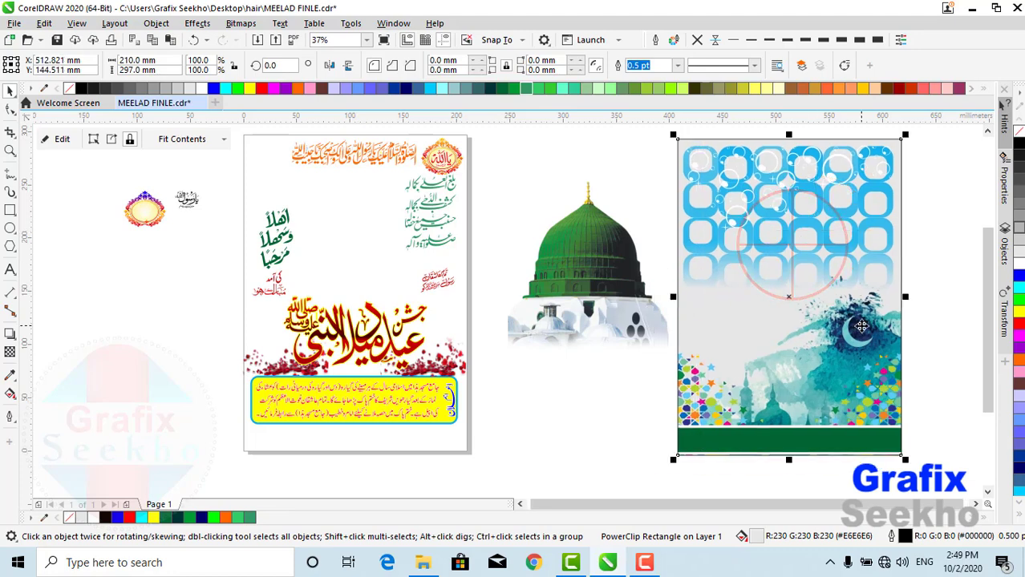
- Inside the background's PowerClip, move the teal watercolour image and bubble pattern up and left
click(62, 138)
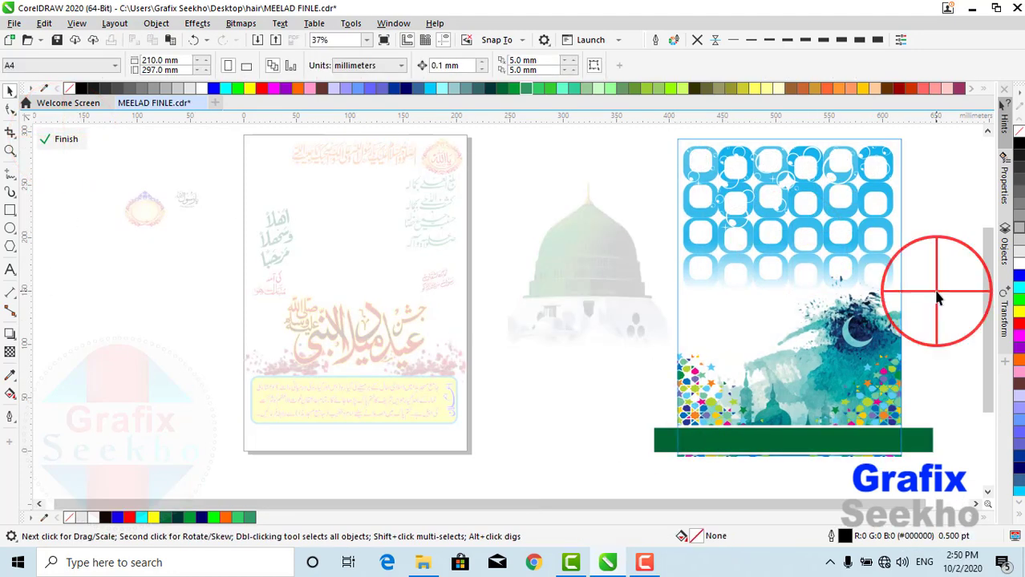
click(938, 299)
mouse_move(856, 340)
mouse_down()
mouse_move(757, 371)
mouse_move(826, 303)
mouse_up()
click(806, 317)
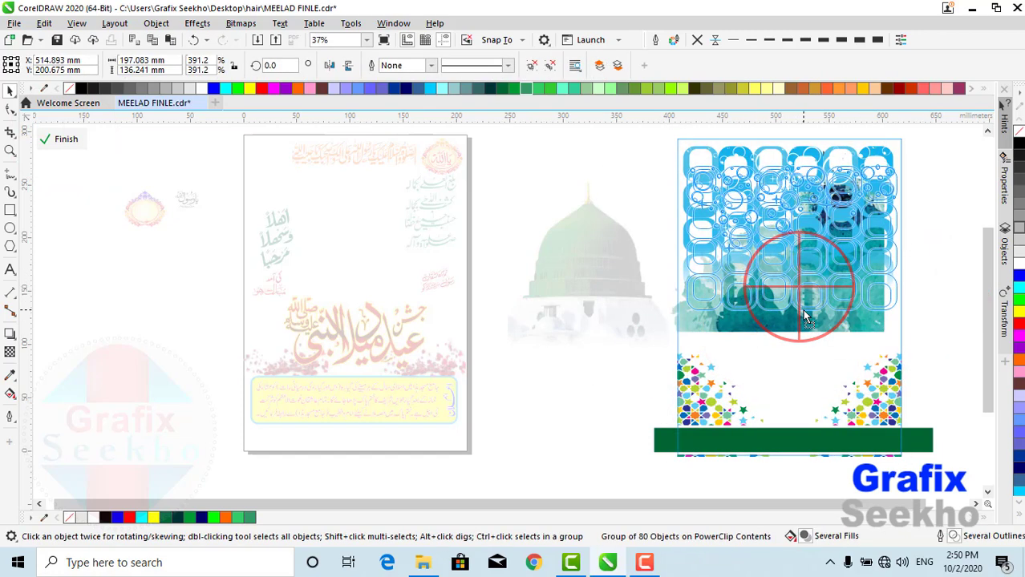
drag(805, 316, 739, 138)
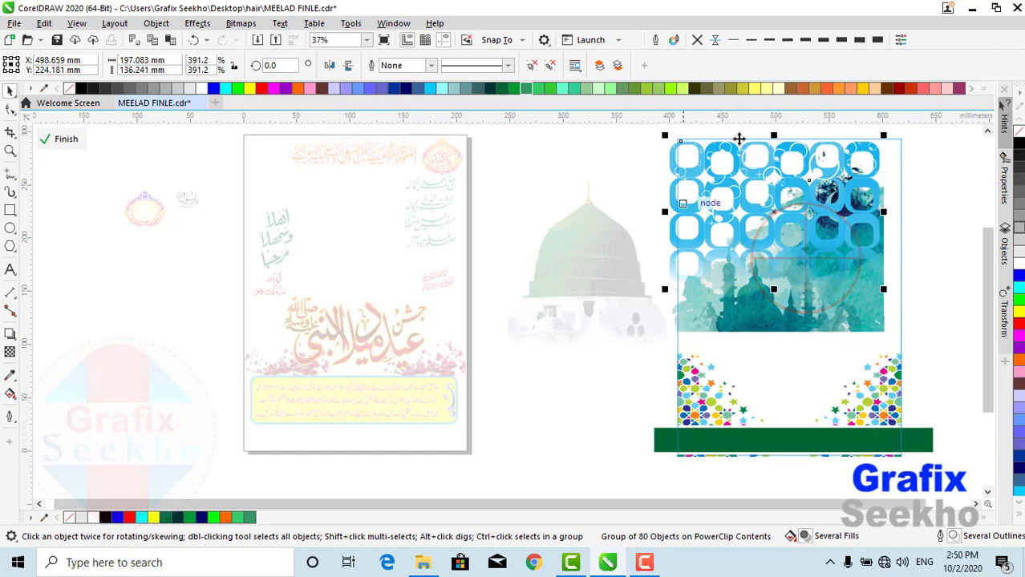
- Reposition the star pattern within the PowerClip frame and finish editing its contents
click(873, 409)
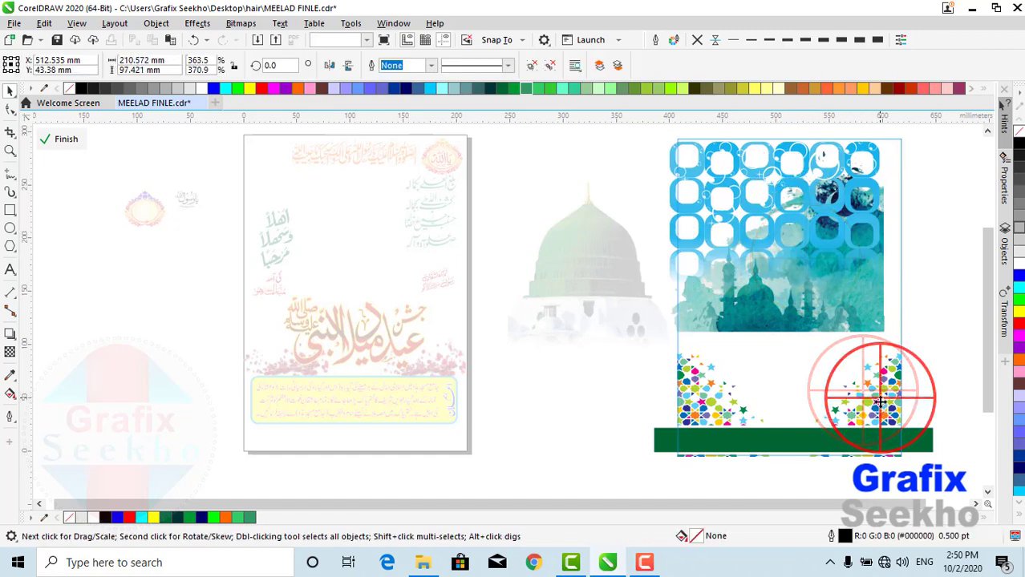
drag(874, 409, 831, 395)
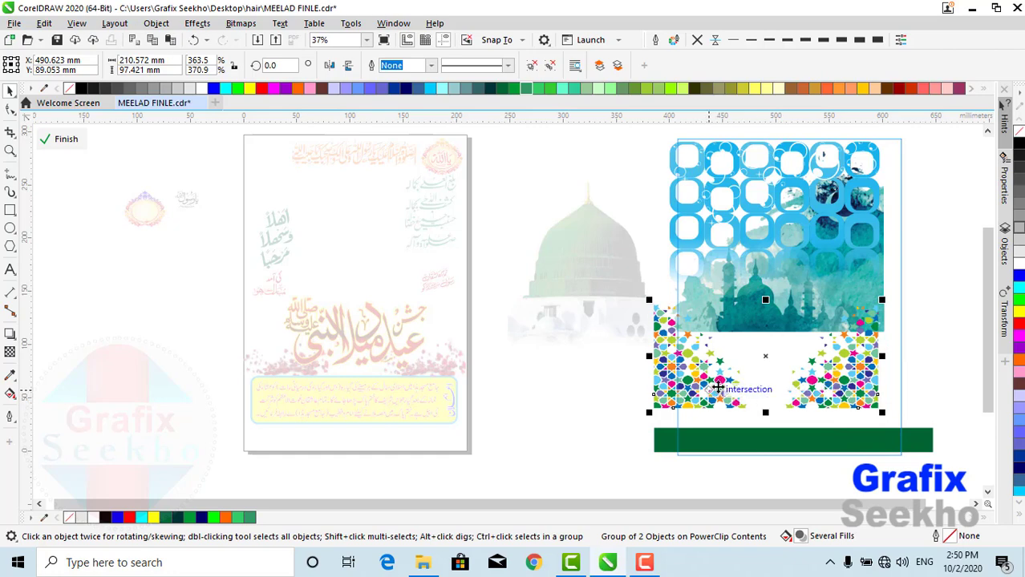
drag(726, 395, 748, 408)
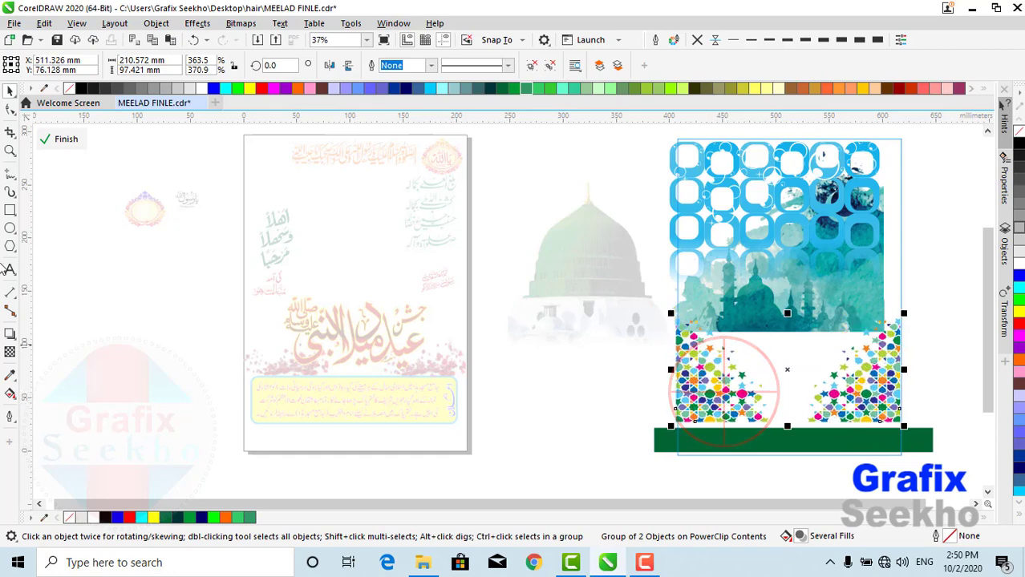
click(61, 139)
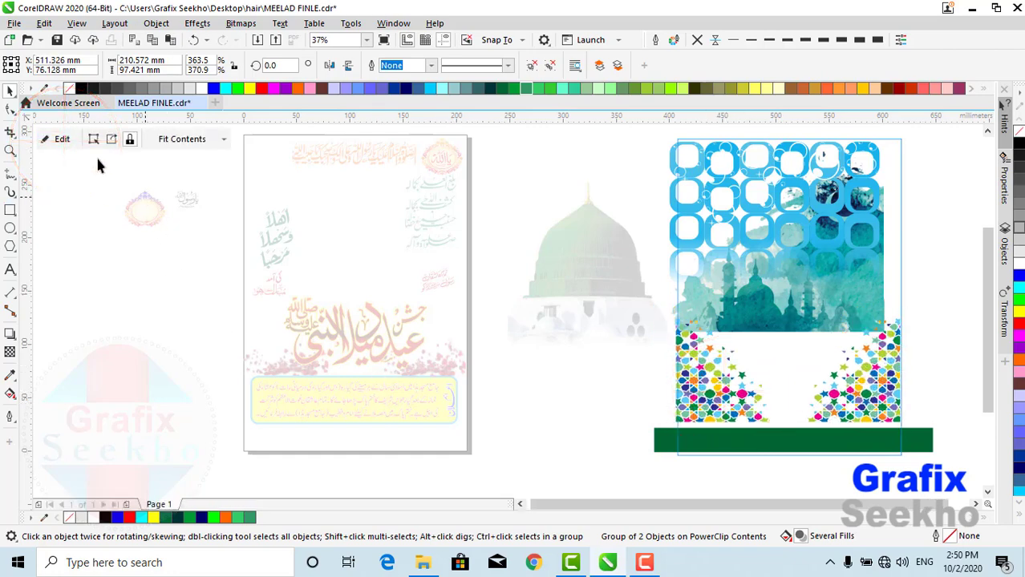
click(421, 359)
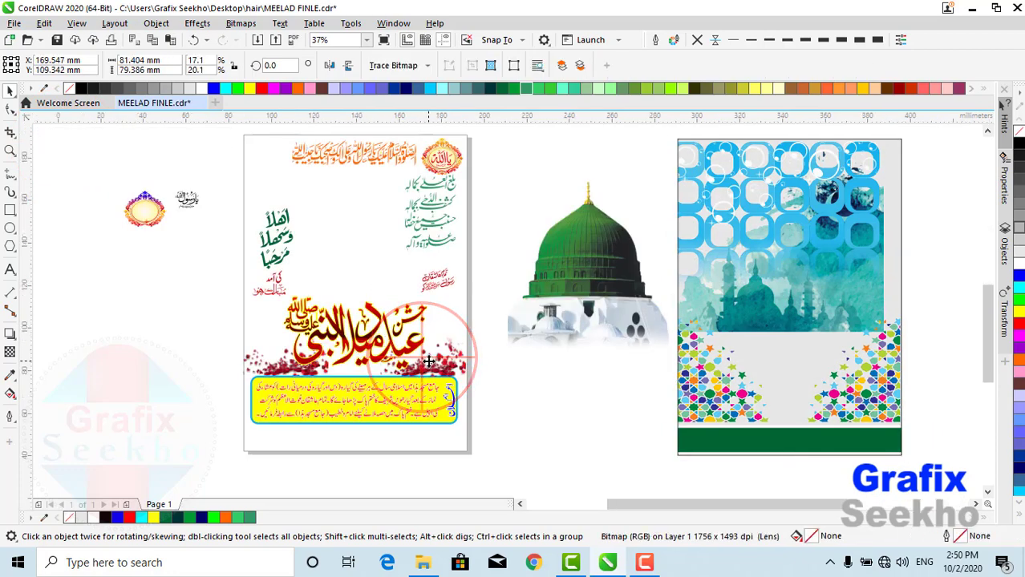
- Drag the rose-petal image up and right past the poster's edge, then zoom to fit
scroll(428, 383, up, 3)
scroll(446, 376, up, 2)
mouse_move(469, 361)
mouse_down()
mouse_move(694, 291)
mouse_move(676, 360)
mouse_up()
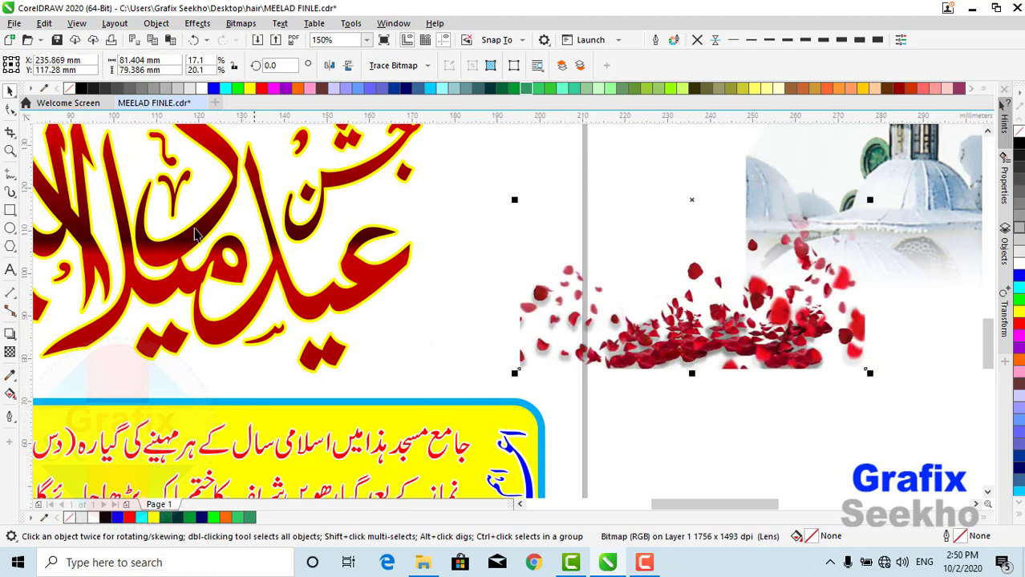
click(366, 40)
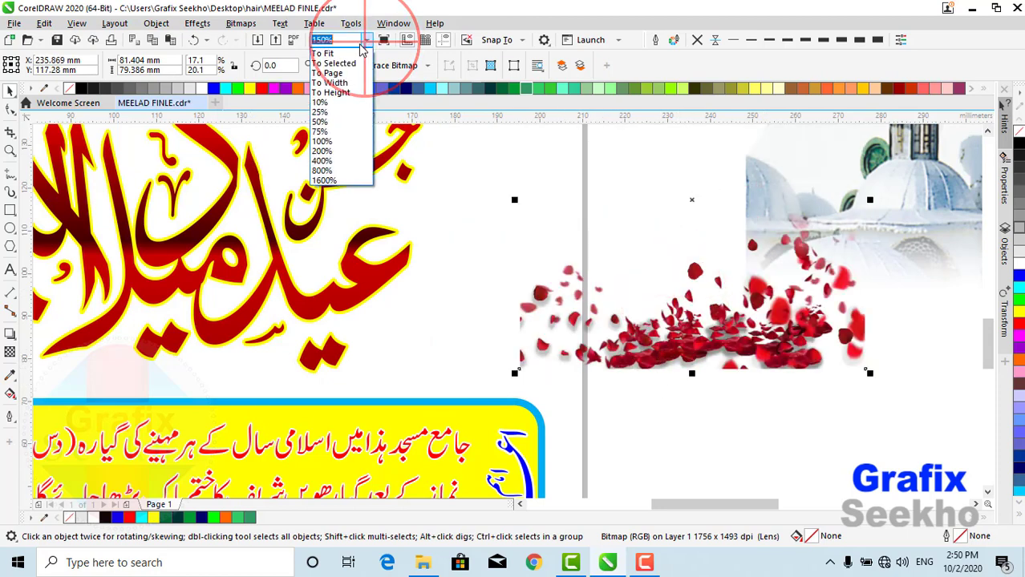
click(333, 62)
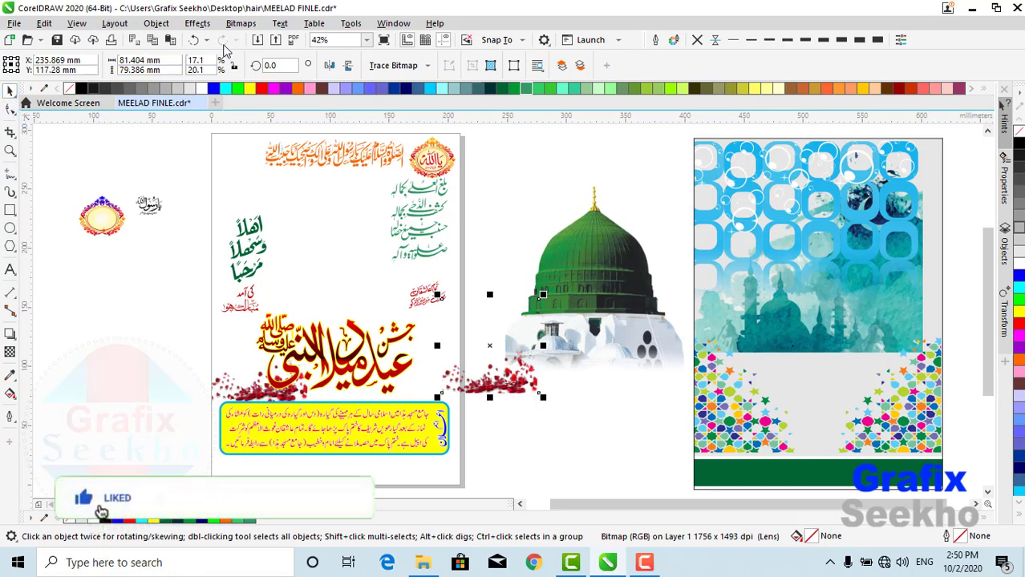
- Undo the PowerClip content moves and the dome and background moves, returning them onto the poster
click(194, 42)
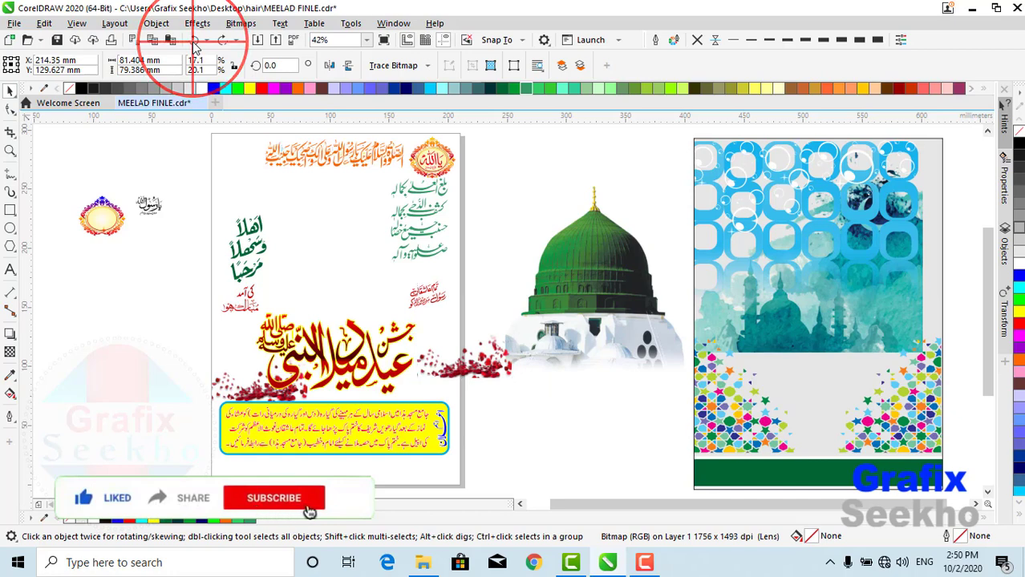
click(193, 42)
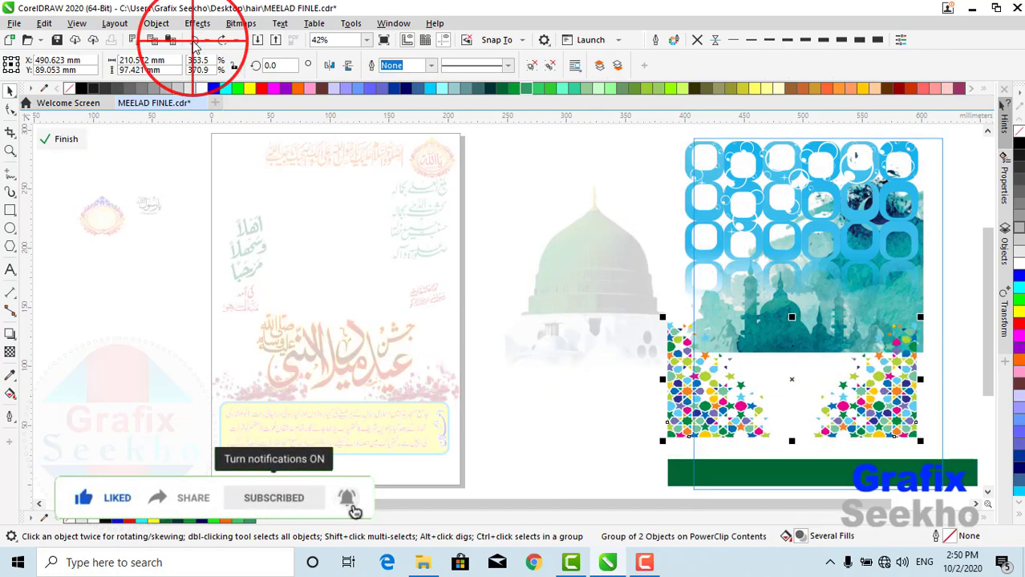
click(193, 42)
click(193, 41)
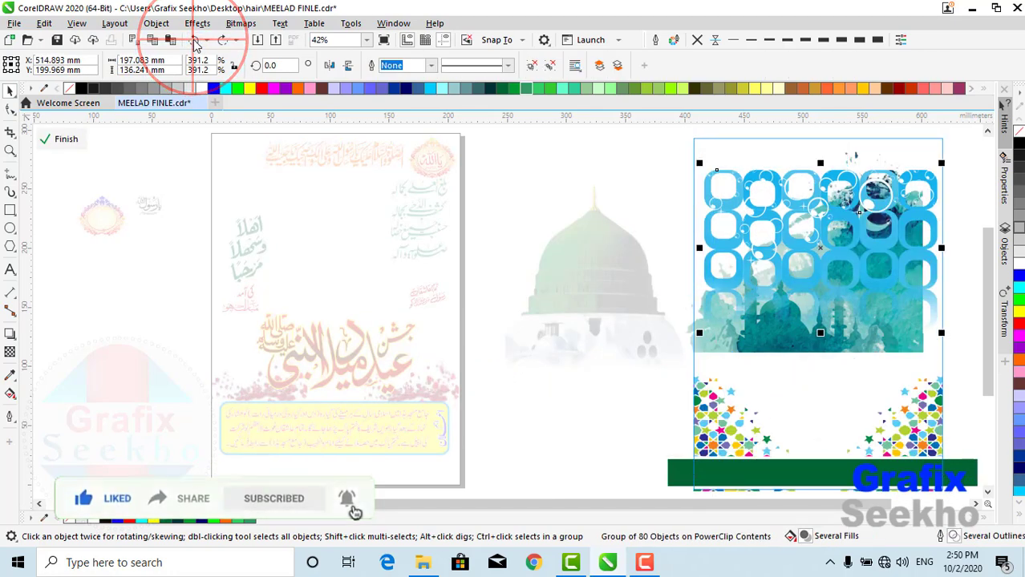
click(193, 42)
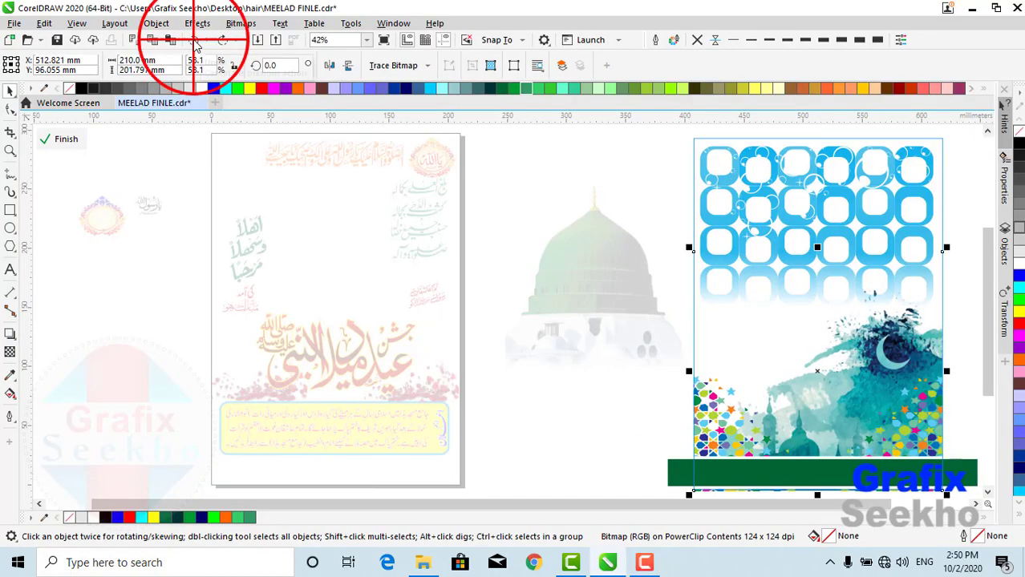
click(193, 41)
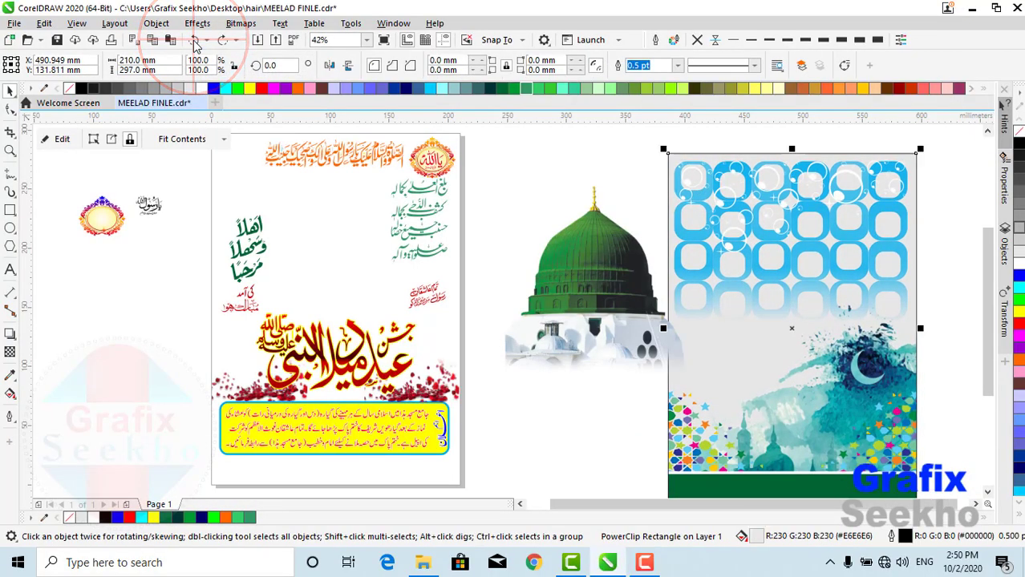
click(193, 42)
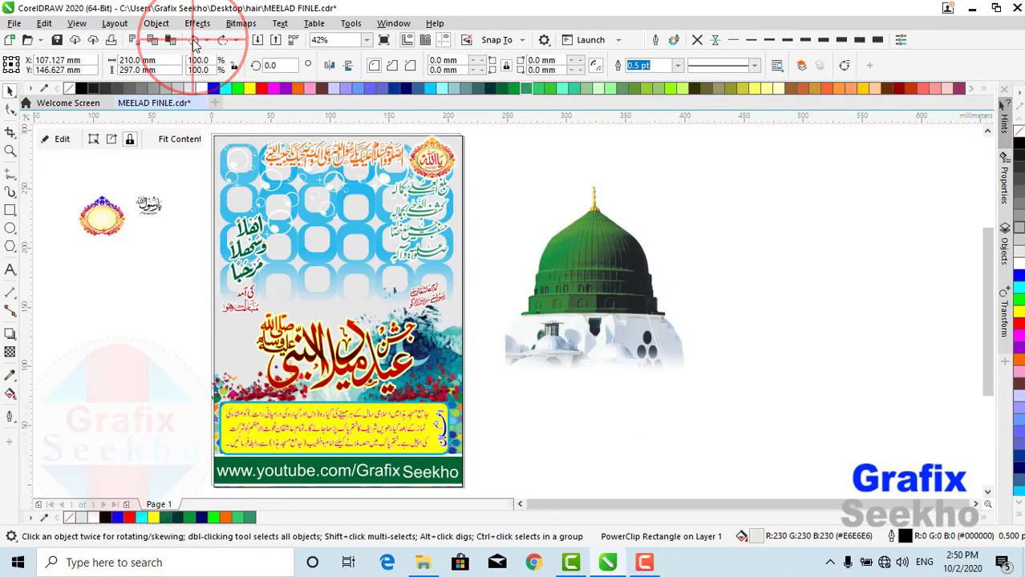
click(193, 41)
- Undo the lighter green and orange/blue calligraphy recolours
click(193, 41)
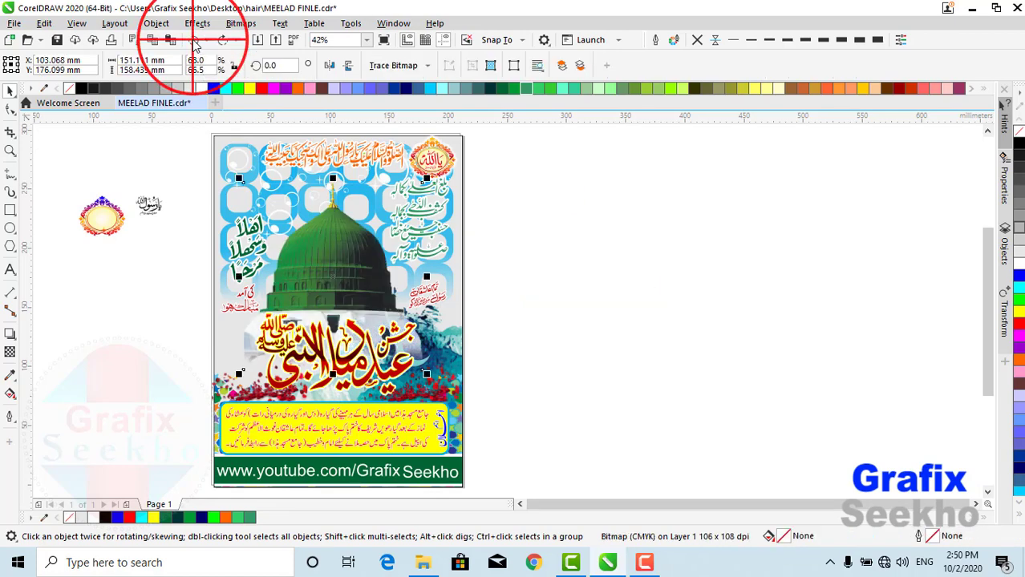
click(194, 44)
click(194, 44)
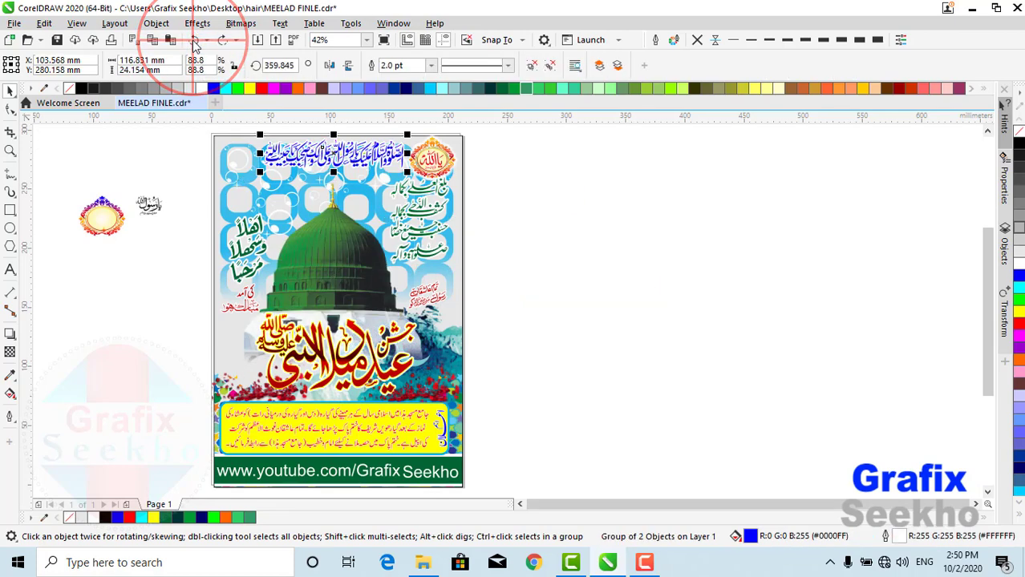
click(194, 44)
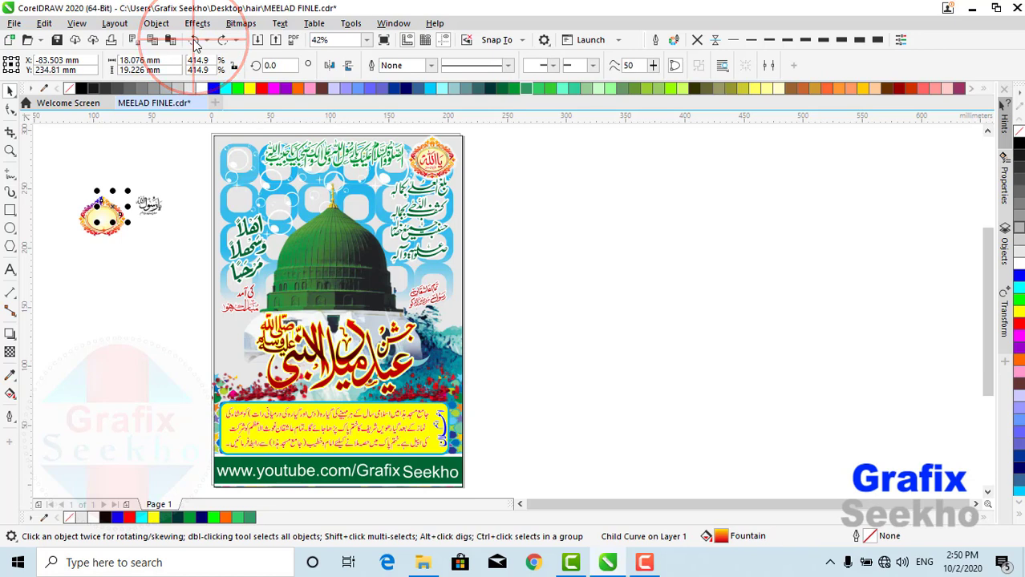
- Undo the ornament edits until it's restored at the poster's top-left corner, all objects regrouped
click(194, 41)
click(194, 42)
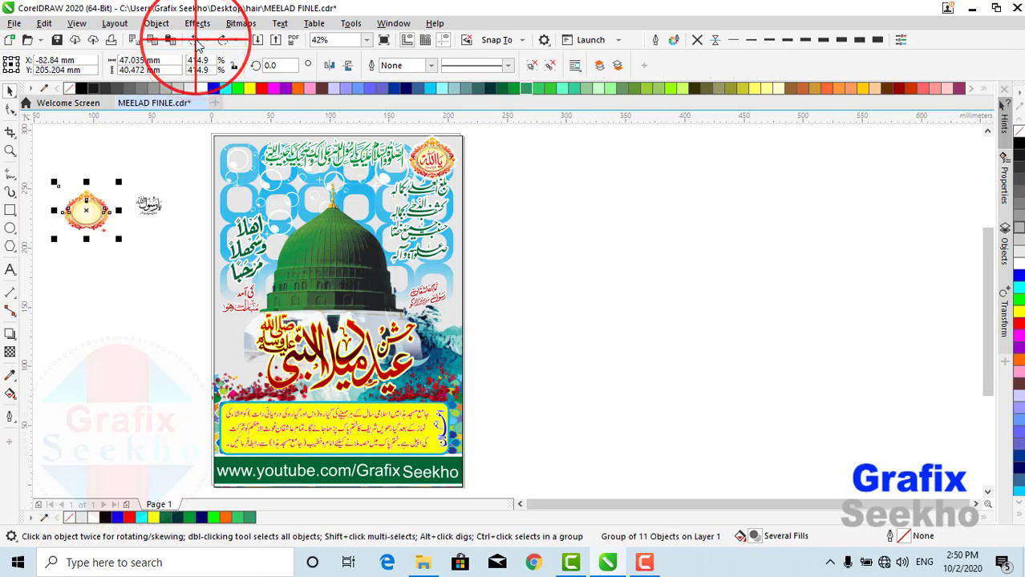
click(196, 45)
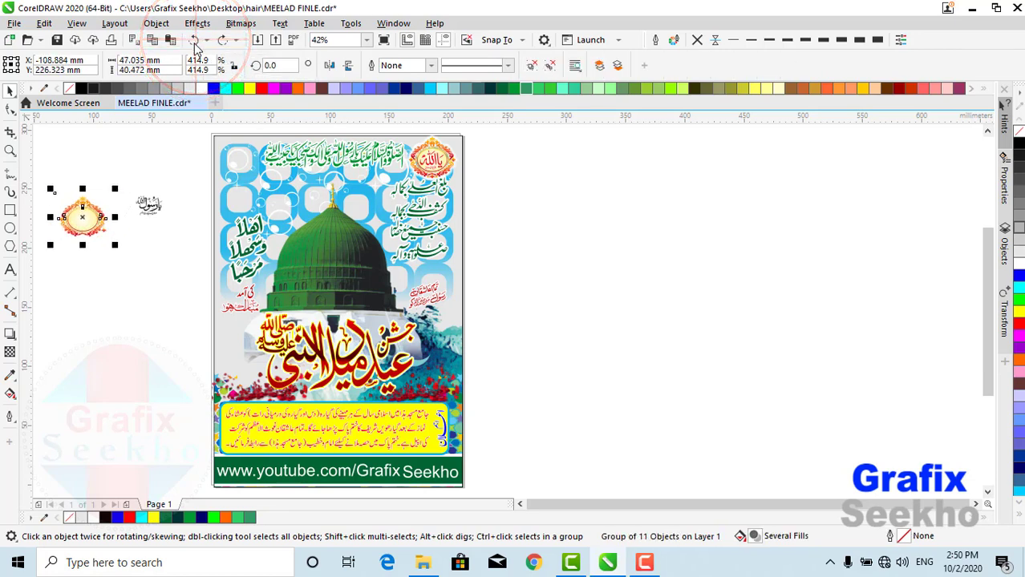
click(194, 45)
click(195, 45)
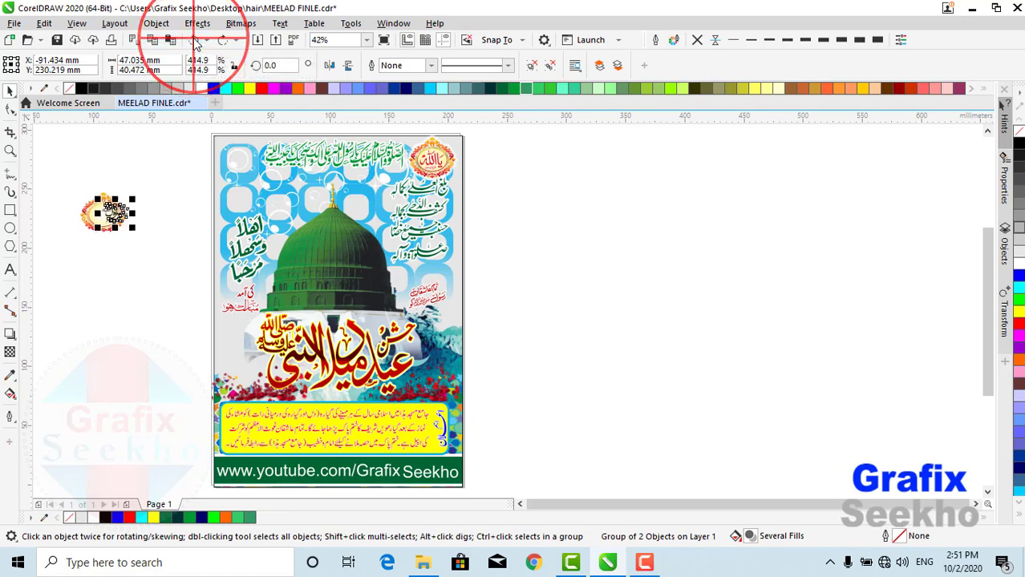
click(194, 44)
click(193, 45)
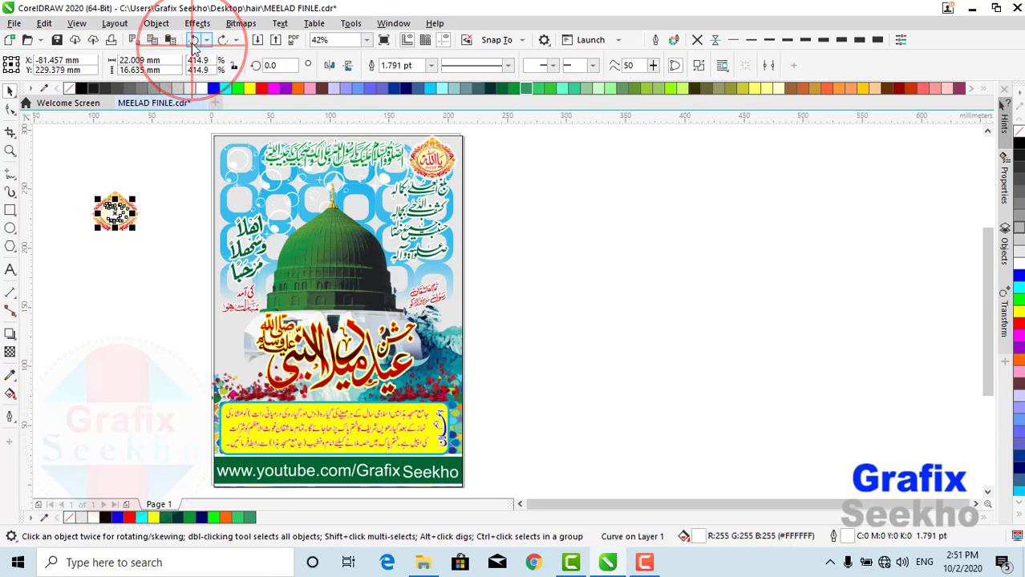
click(194, 42)
click(194, 43)
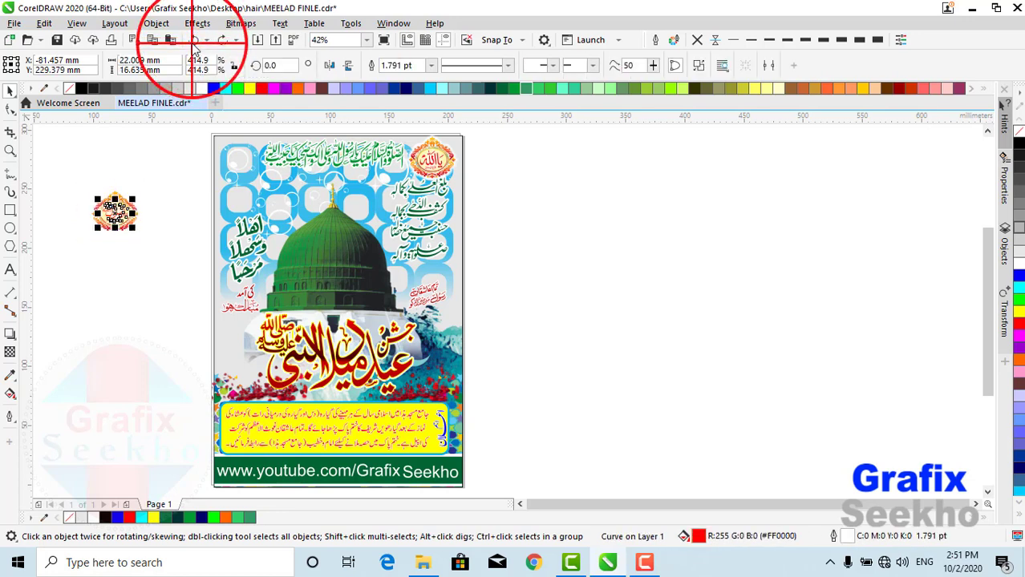
click(194, 44)
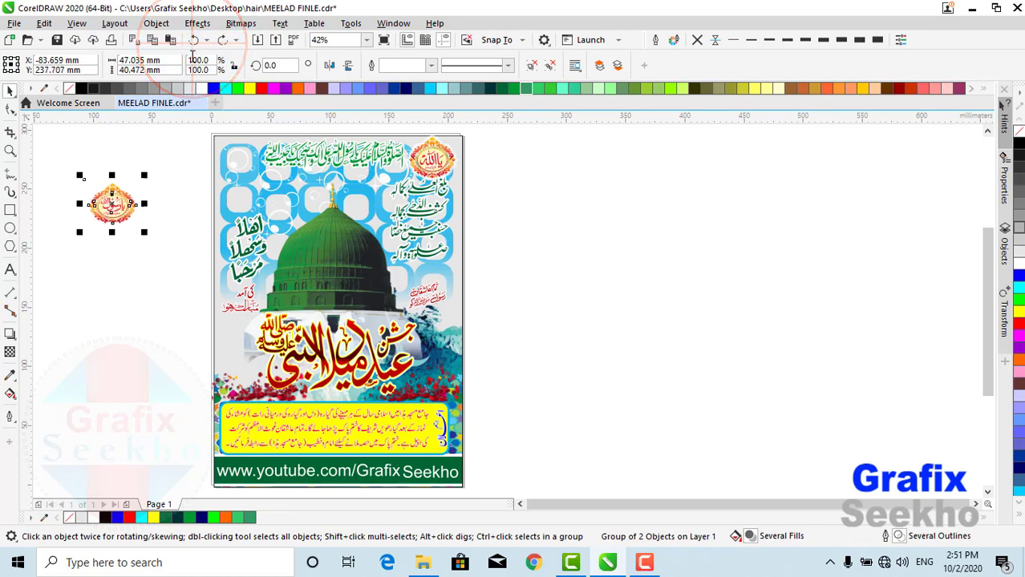
click(200, 45)
click(200, 45)
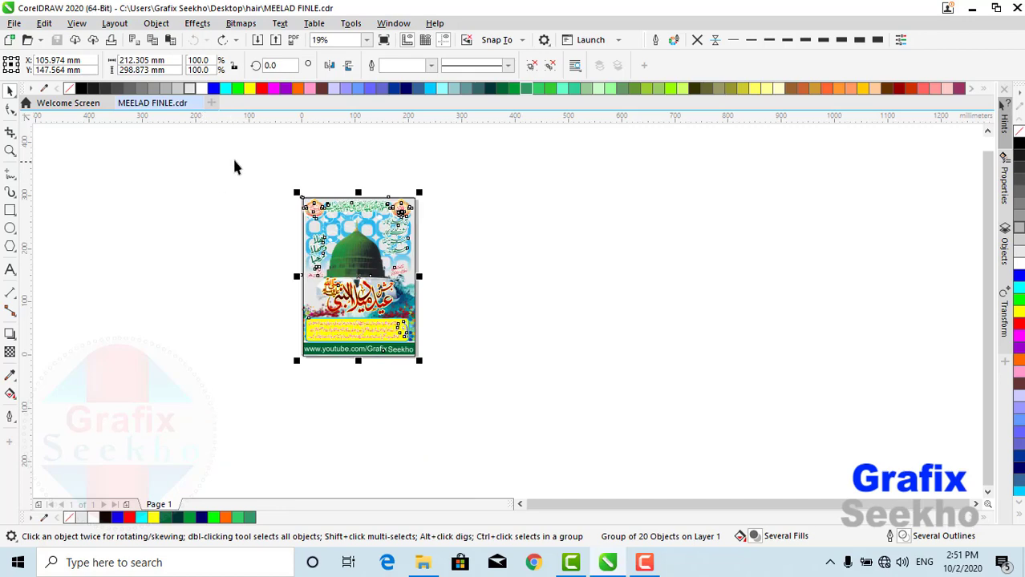
- Fit the whole poster in view, then select the poster group and ungroup it with Ctrl+U
click(366, 39)
click(337, 50)
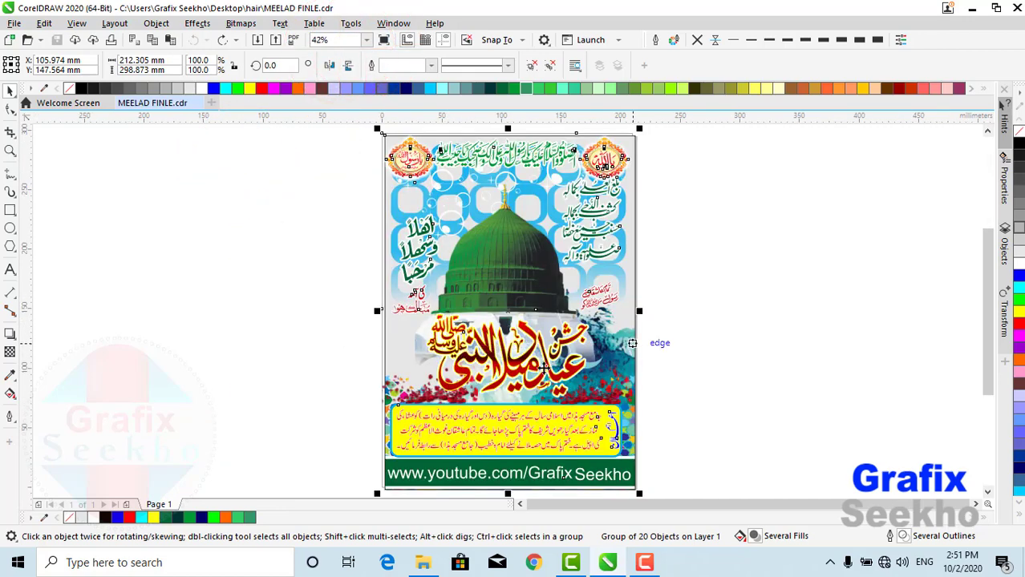
scroll(570, 383, up, 2)
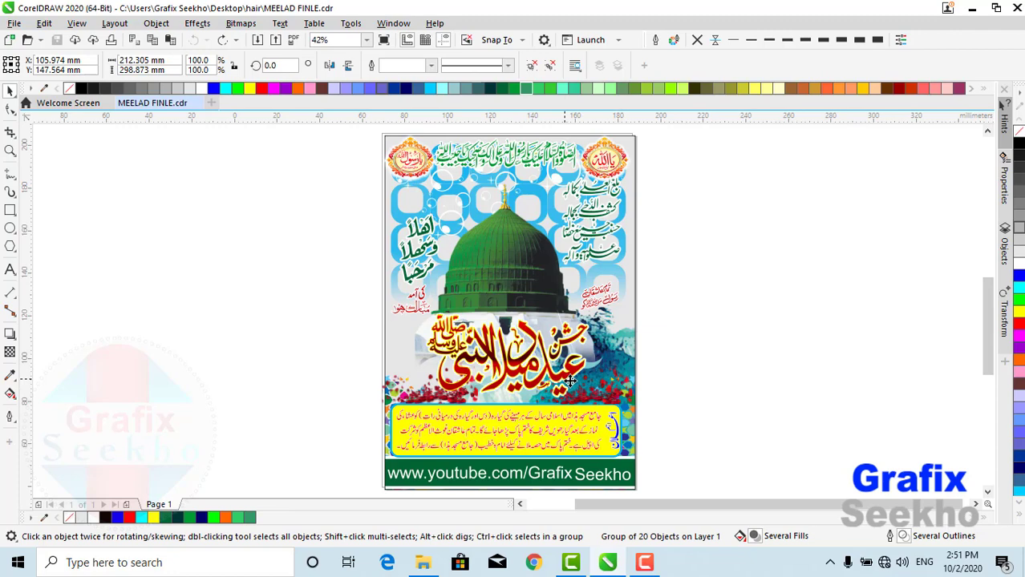
click(10, 91)
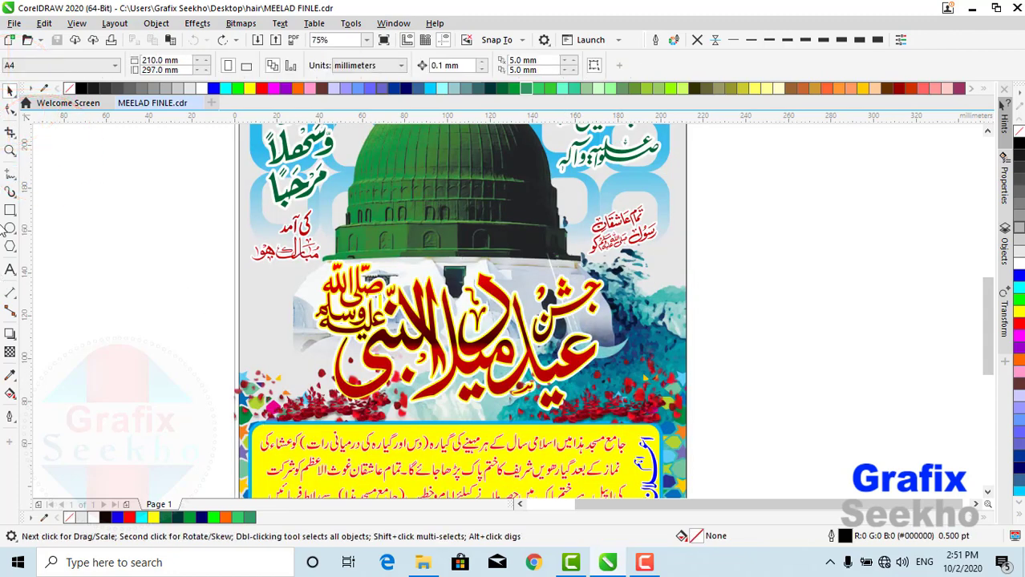
click(106, 196)
click(465, 367)
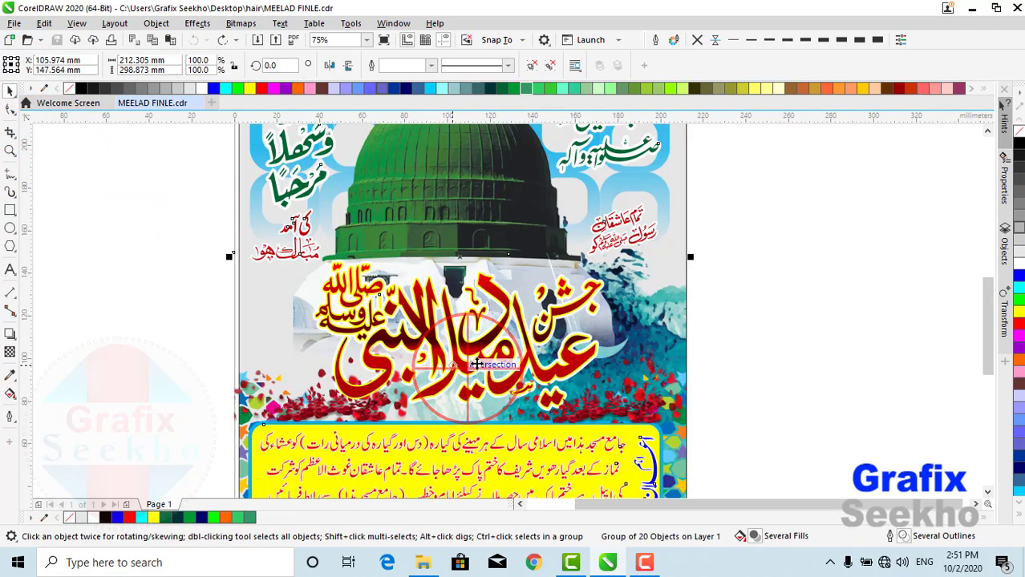
click(531, 64)
- Select the title calligraphy and put its fill into interactive editing
click(789, 223)
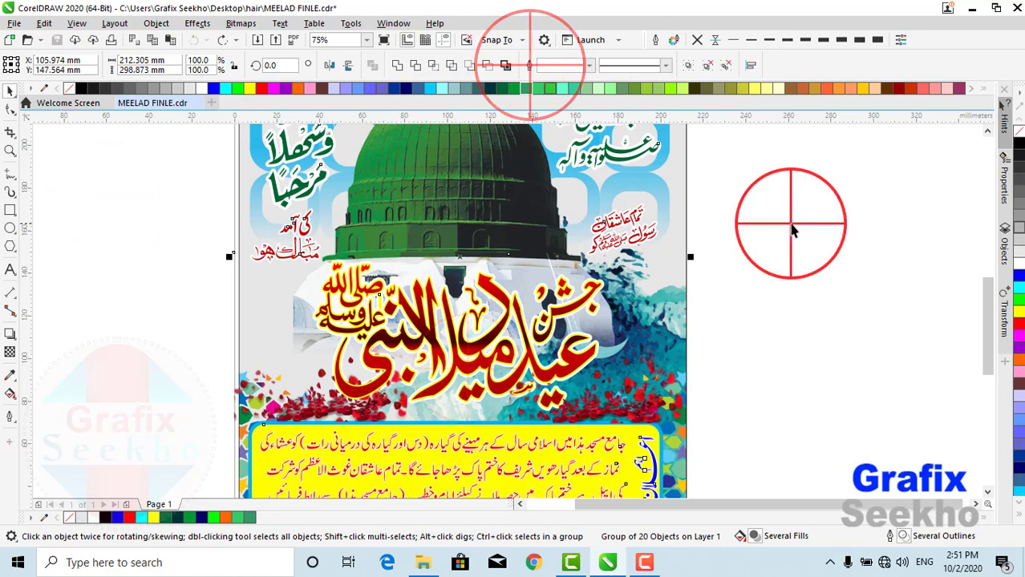
click(564, 350)
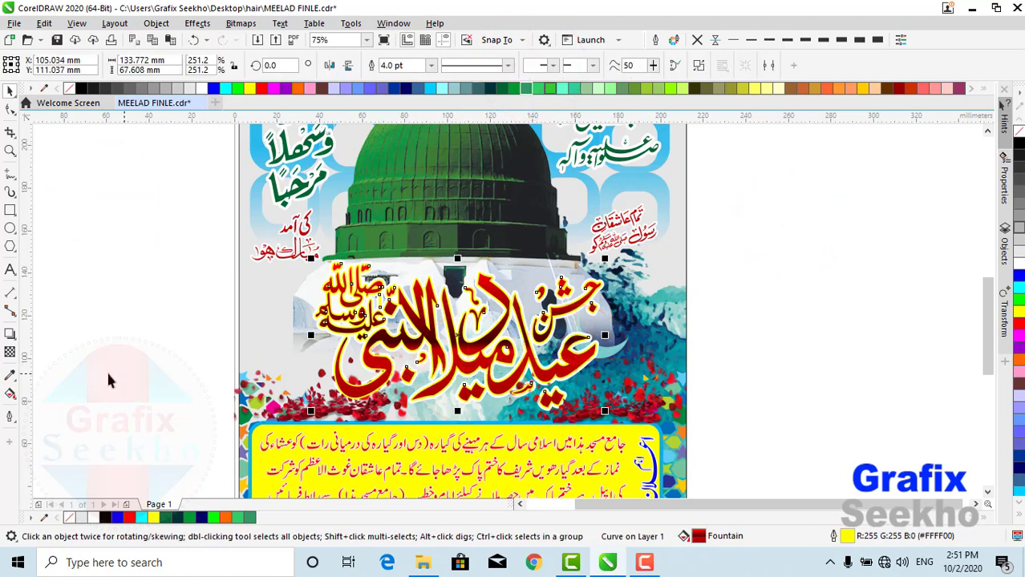
click(10, 391)
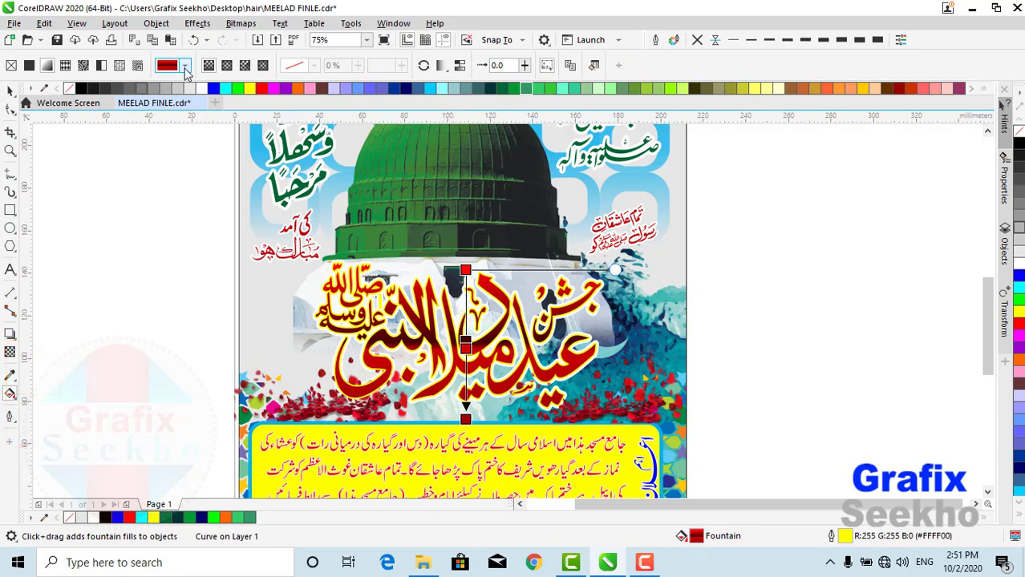
- Make the title's gradient elliptical and try blue, green and dark red presets
click(226, 65)
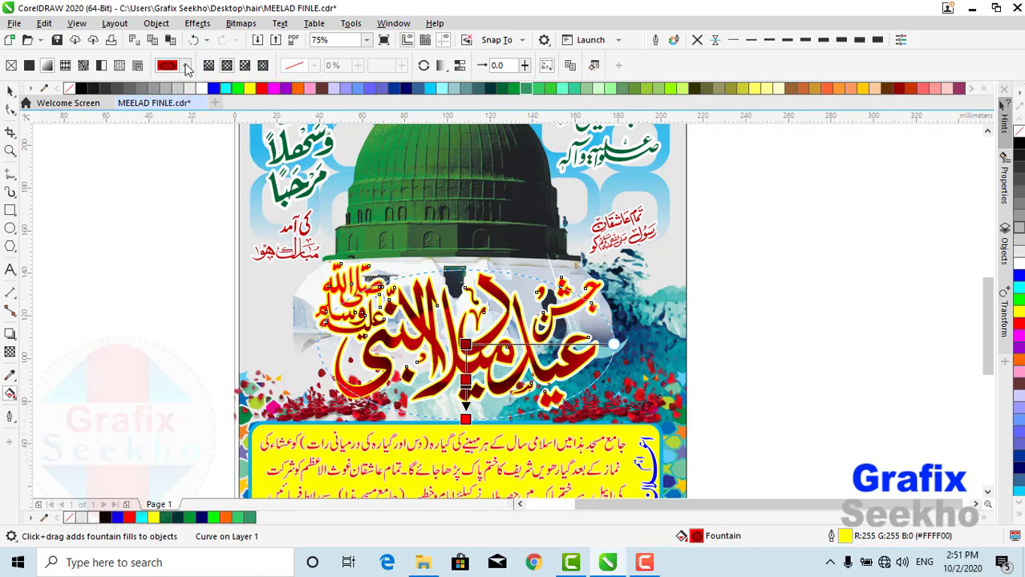
click(185, 65)
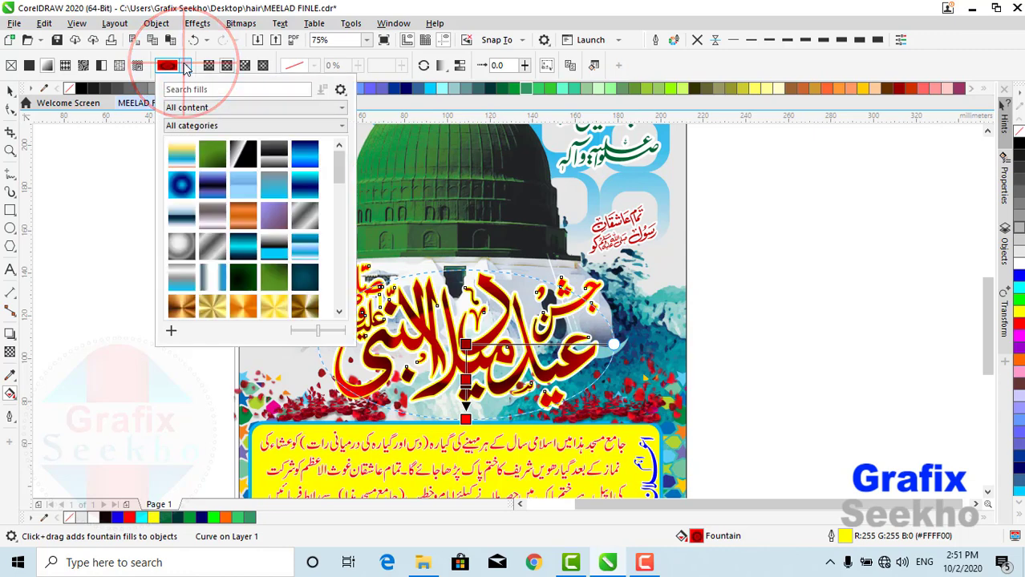
click(182, 186)
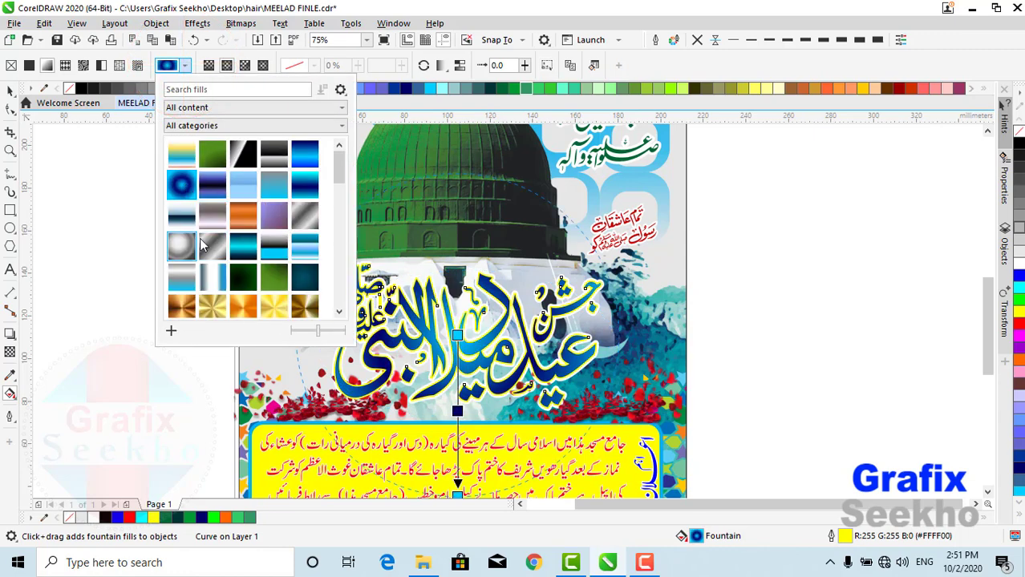
click(222, 157)
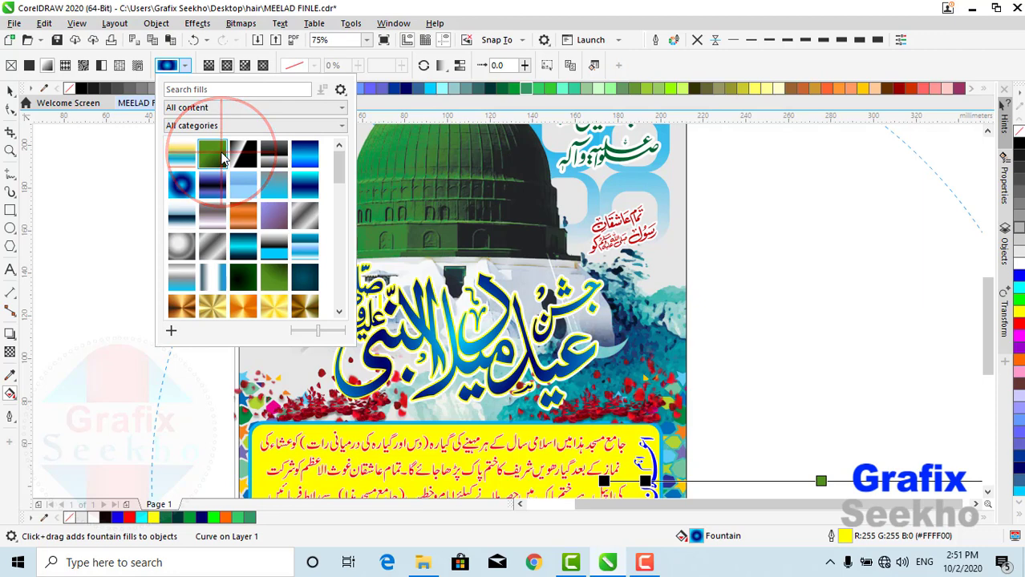
drag(338, 164, 344, 276)
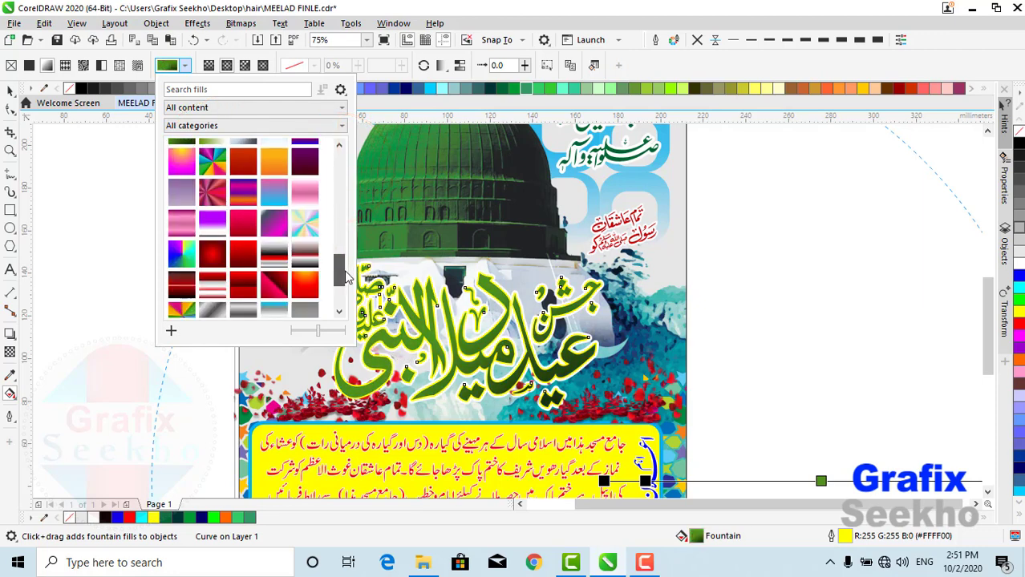
click(210, 261)
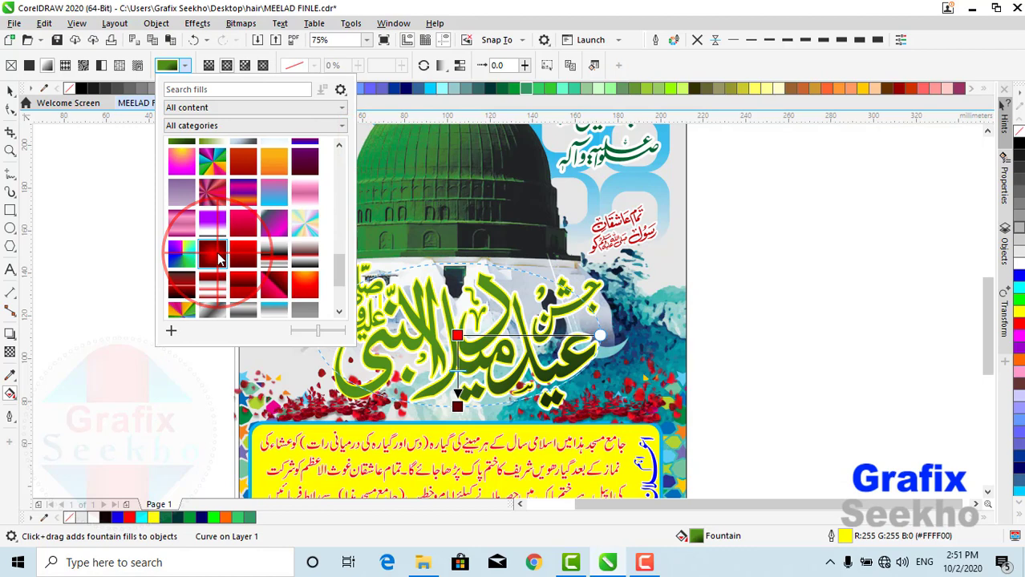
click(185, 290)
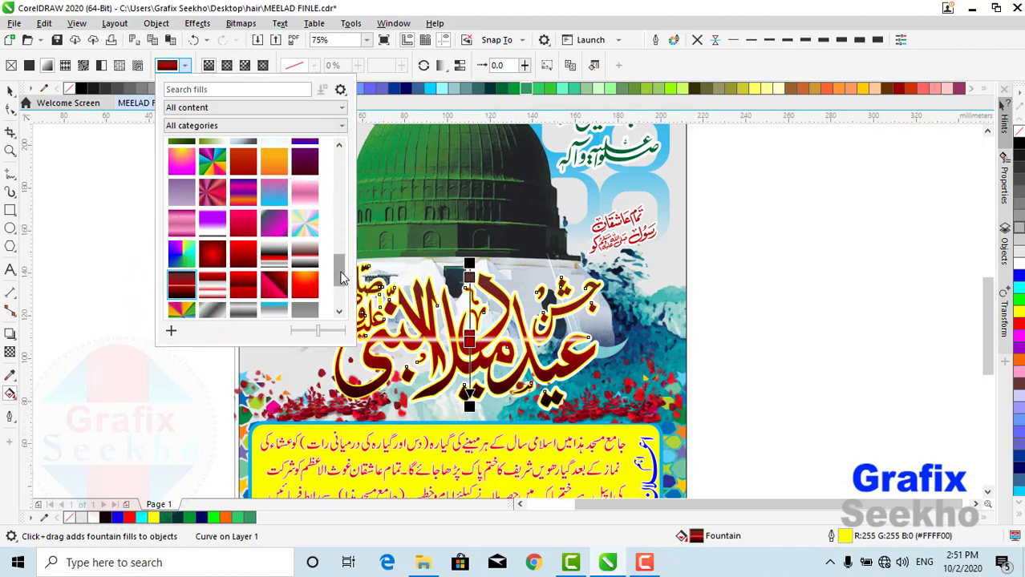
- Try another red, steel, light blue and Yellow Red presets, then settle on dark red
scroll(340, 277, down, 2)
scroll(340, 277, down, 2)
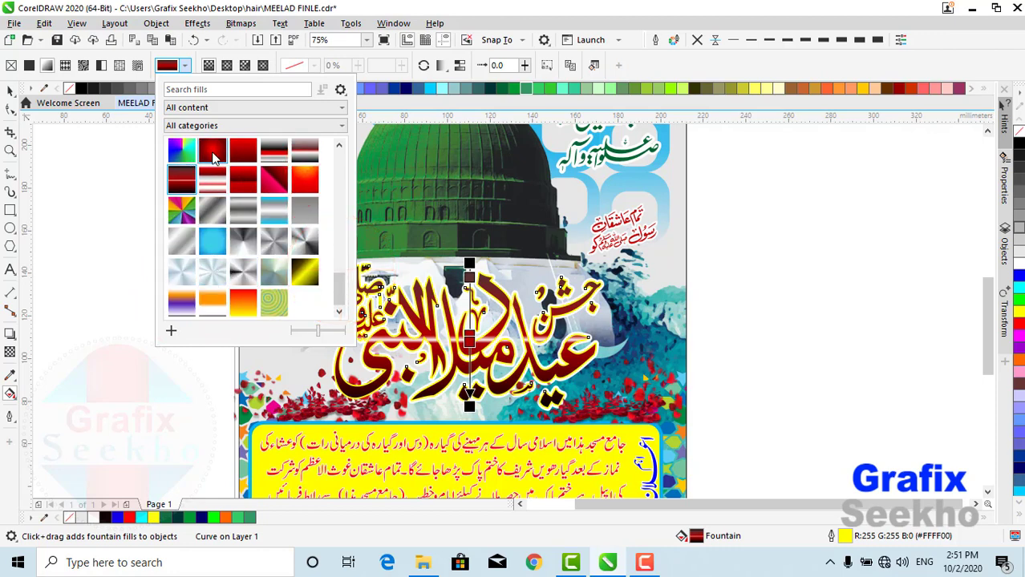
click(240, 178)
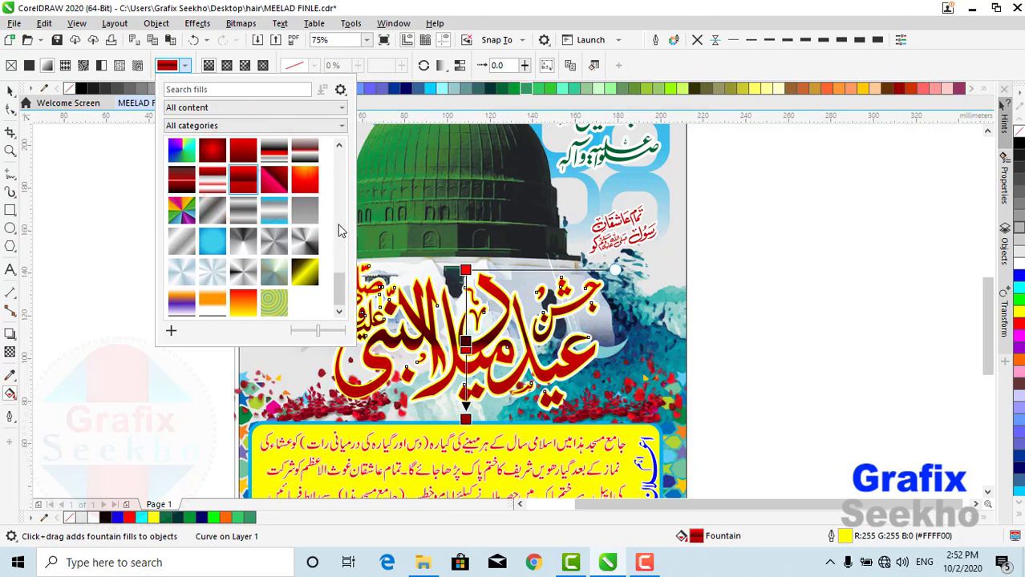
click(305, 241)
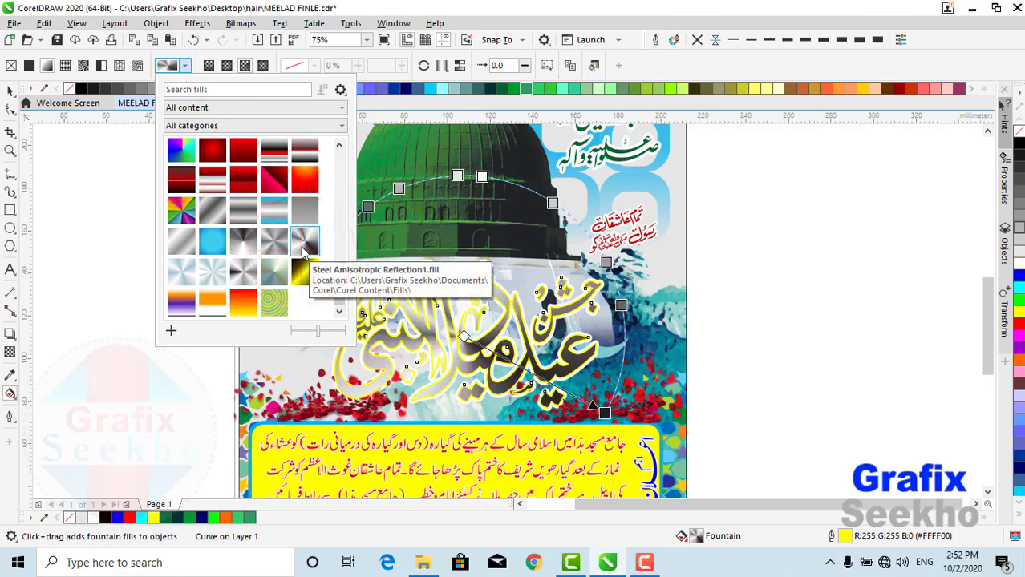
click(224, 247)
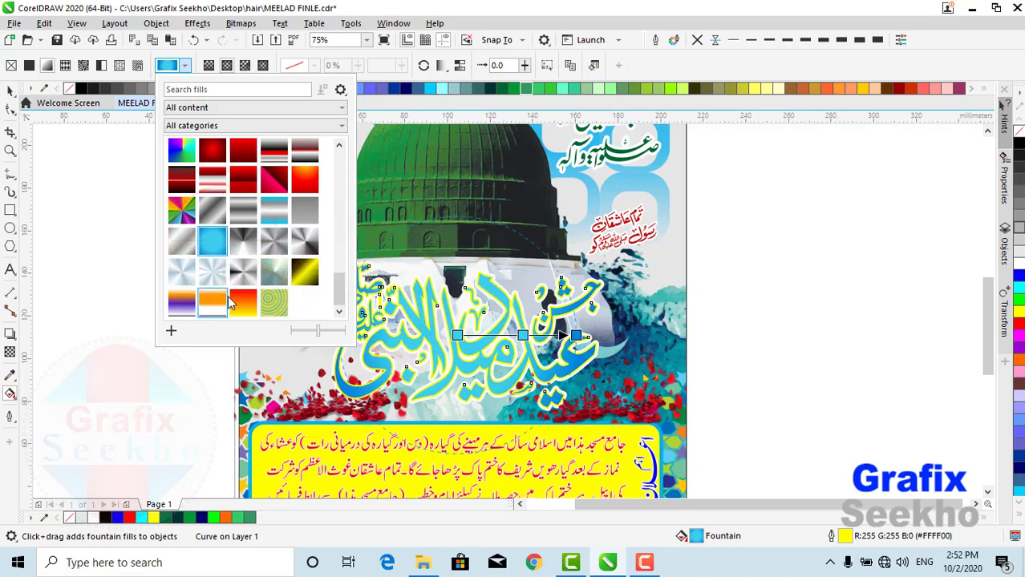
click(243, 304)
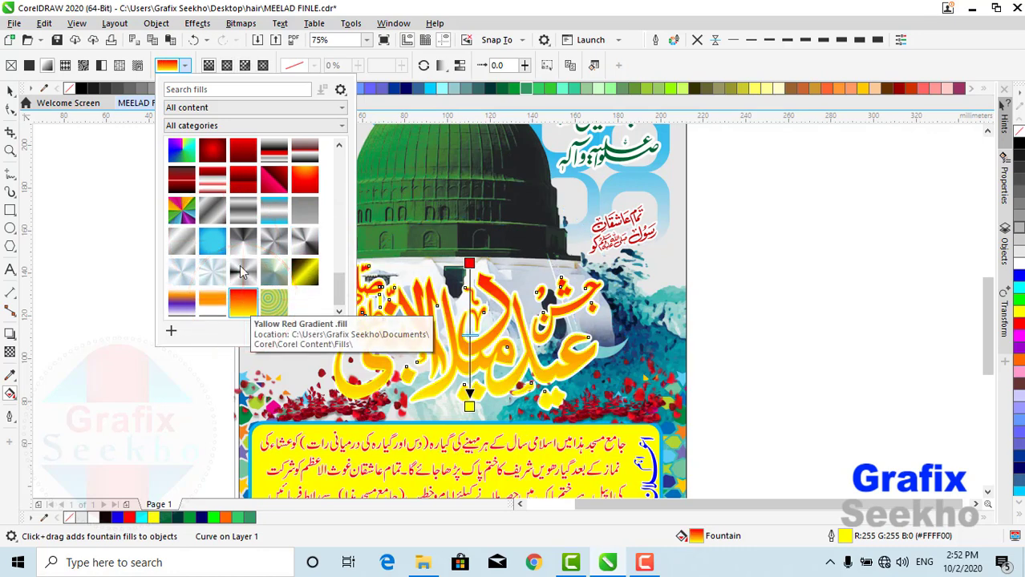
click(213, 153)
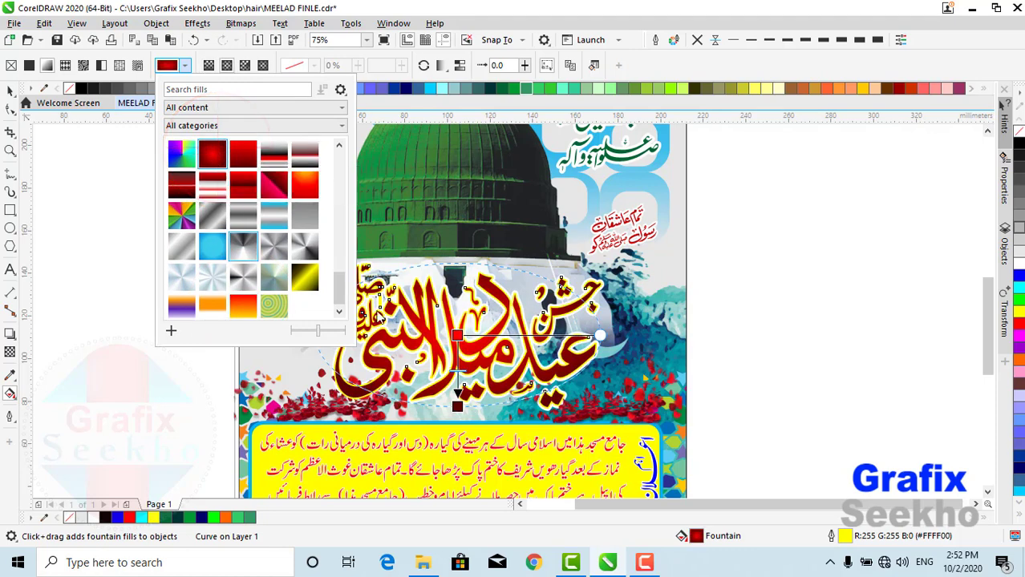
click(416, 7)
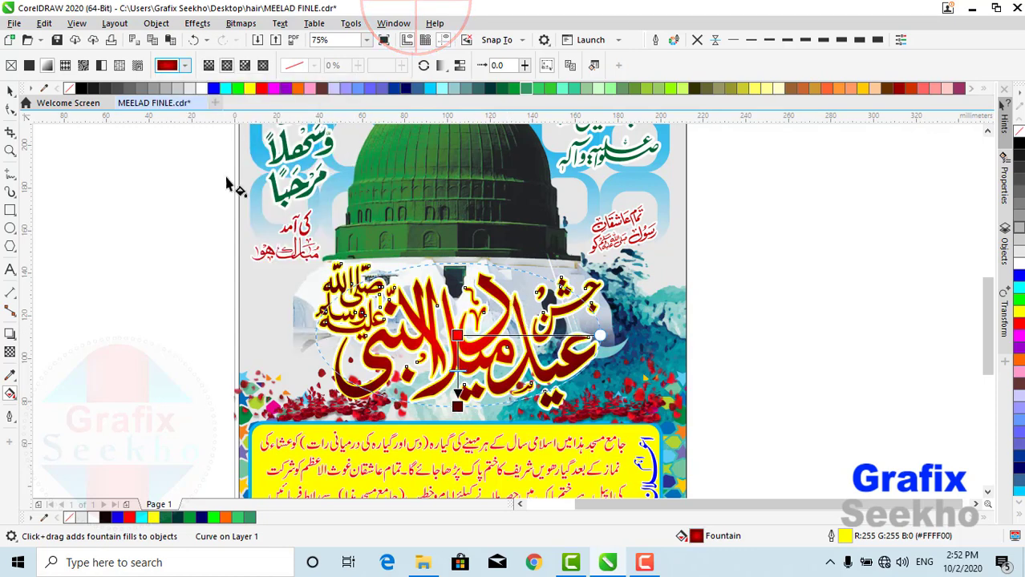
- Change the title's red gradient to linear top-to-bottom and fit the full poster in view
click(209, 66)
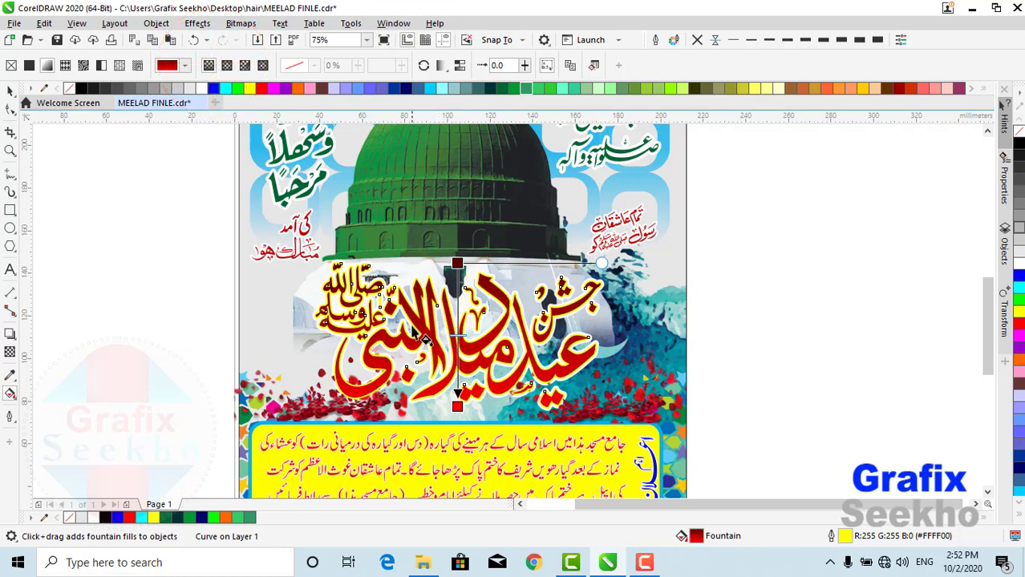
scroll(445, 342, up, 2)
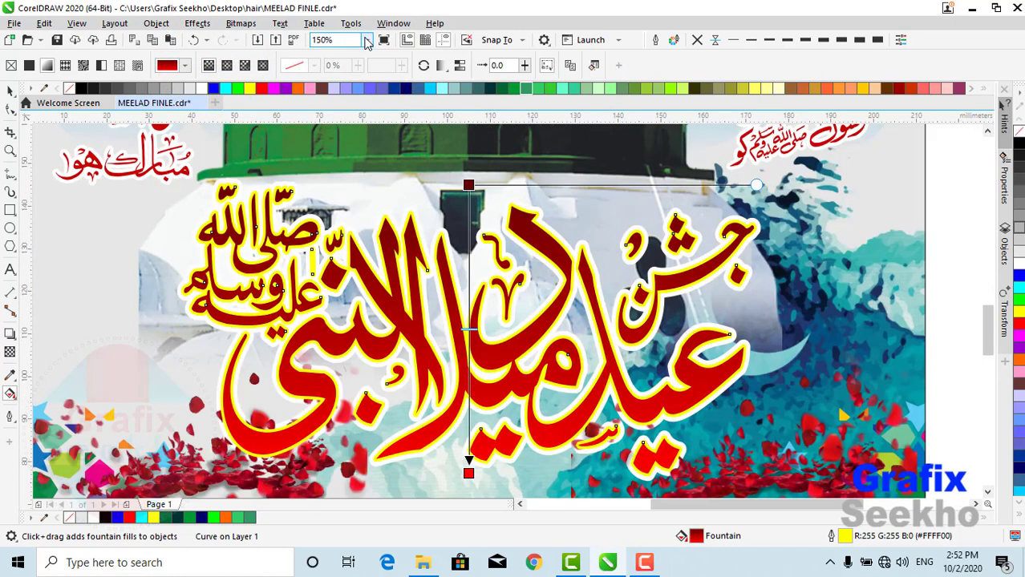
click(366, 41)
click(323, 53)
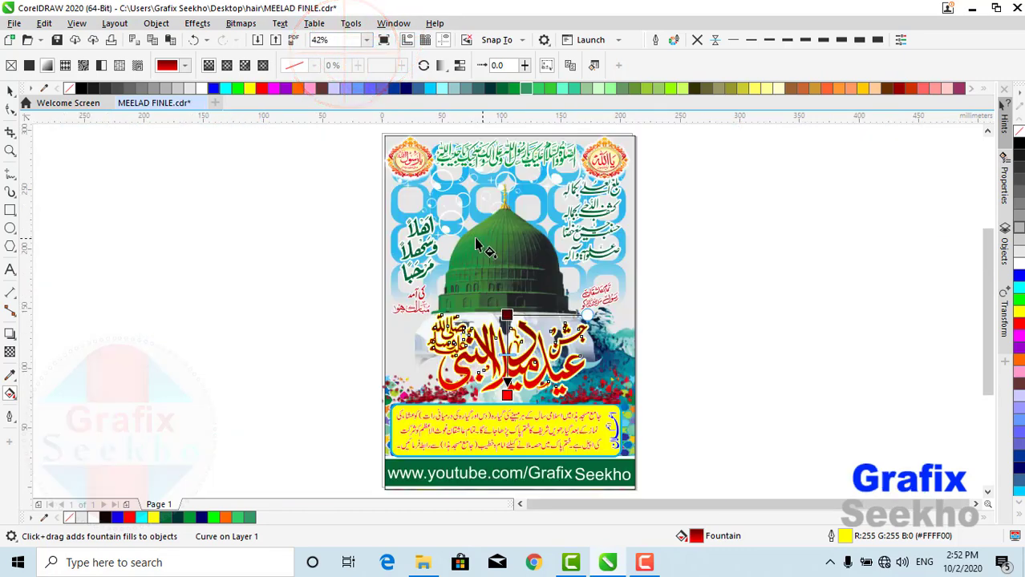
click(10, 91)
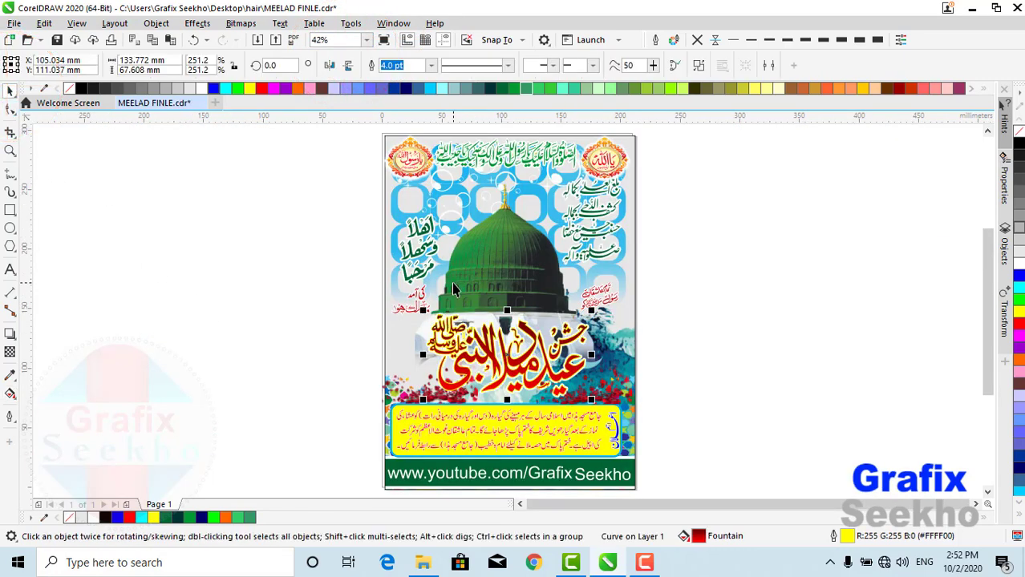